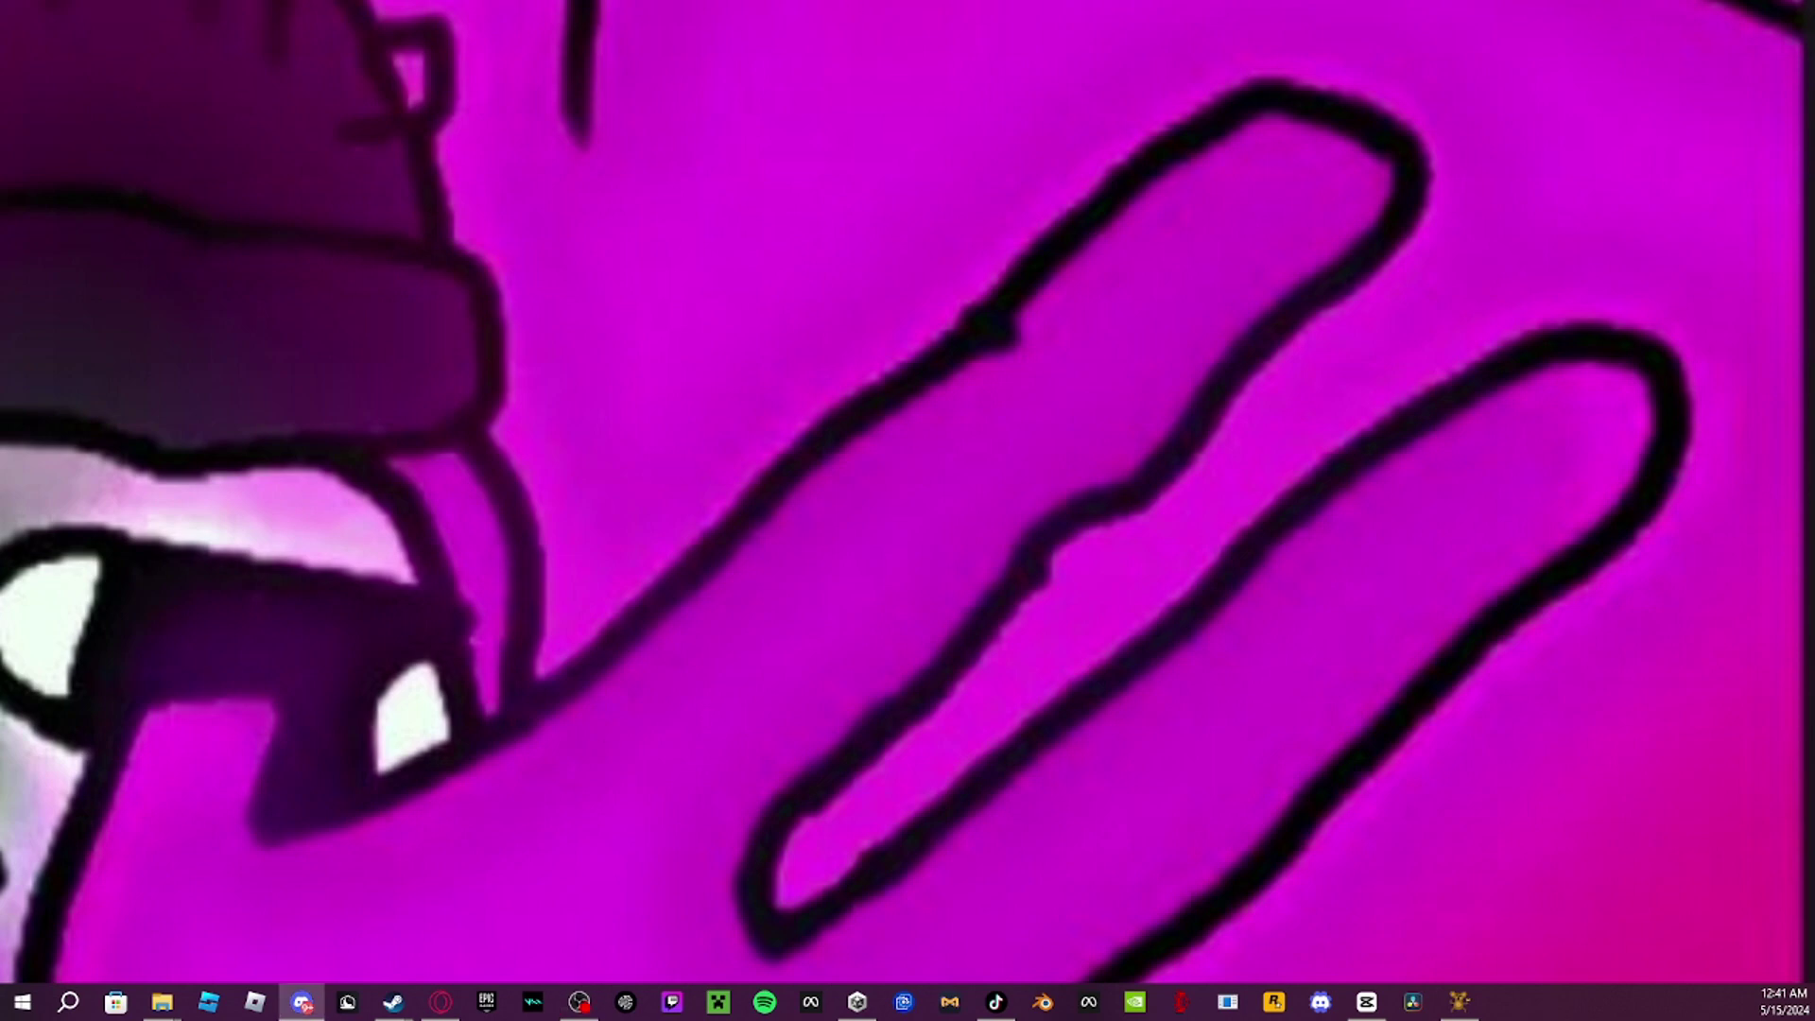
- Minimize the Discord server chat and launch Monke Mod Manager from the taskbar
left_click(302, 1001)
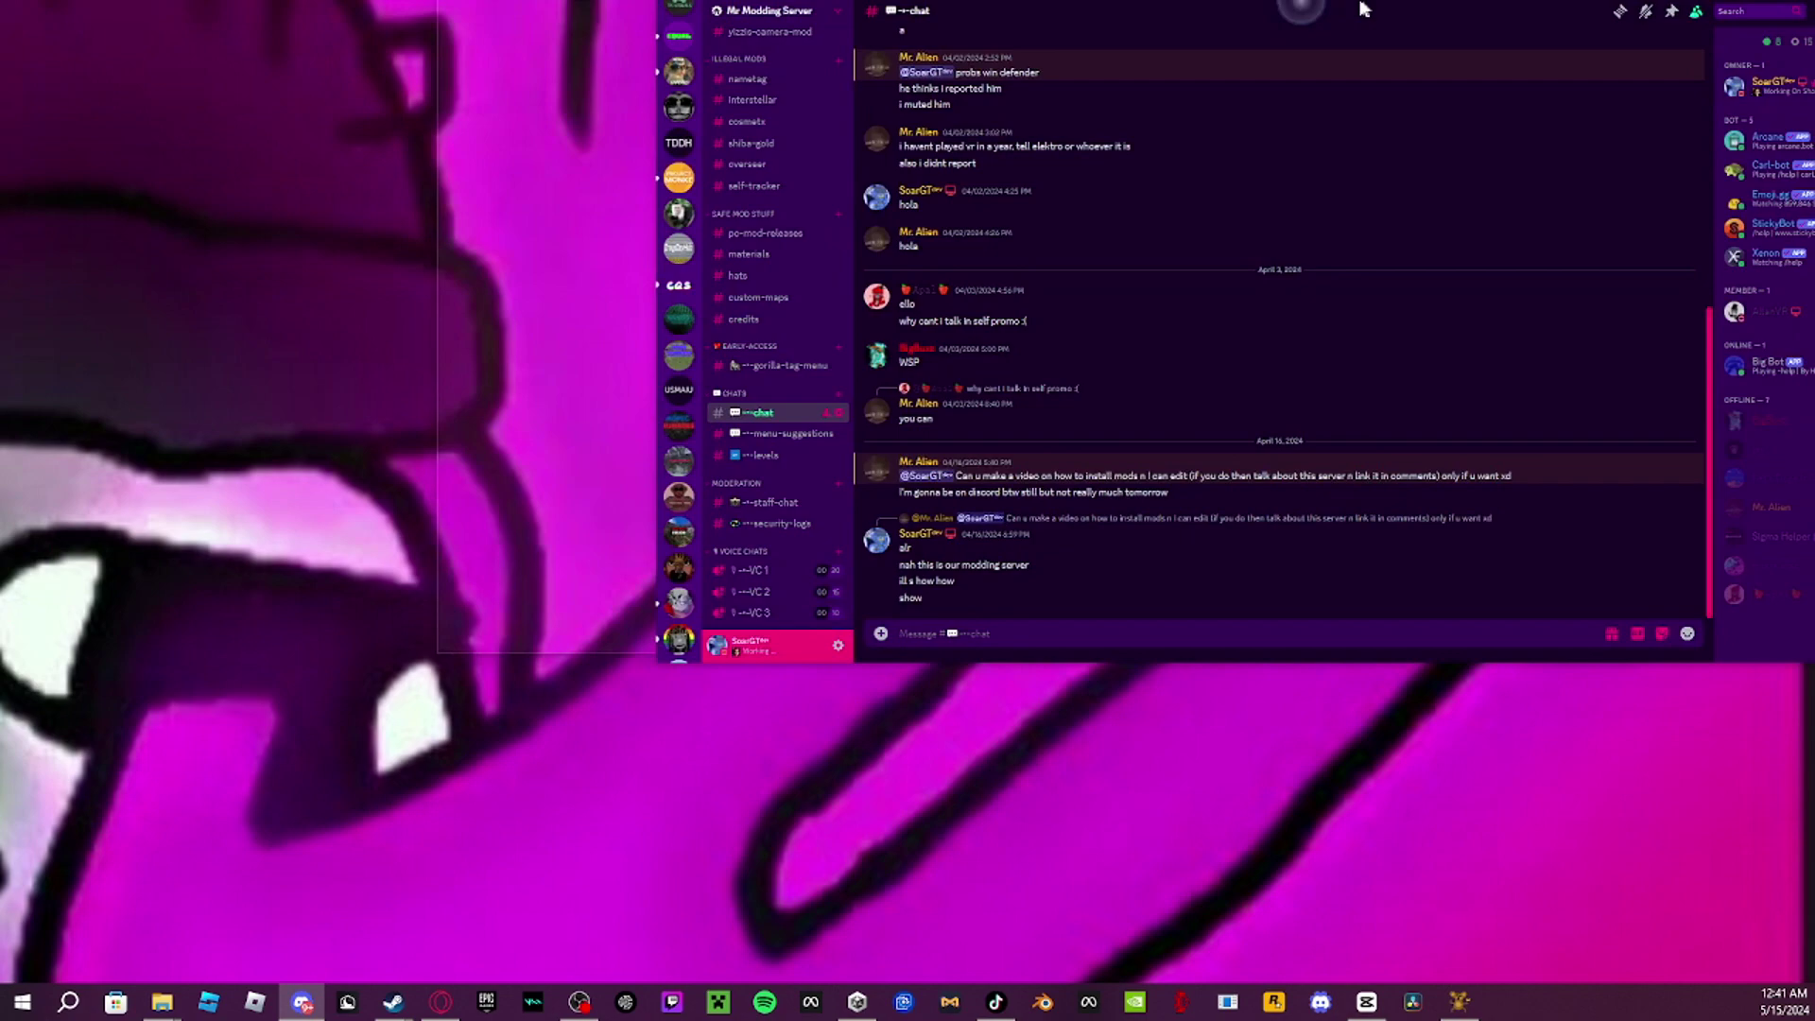
left_click_drag(1013, 151, 1155, 132)
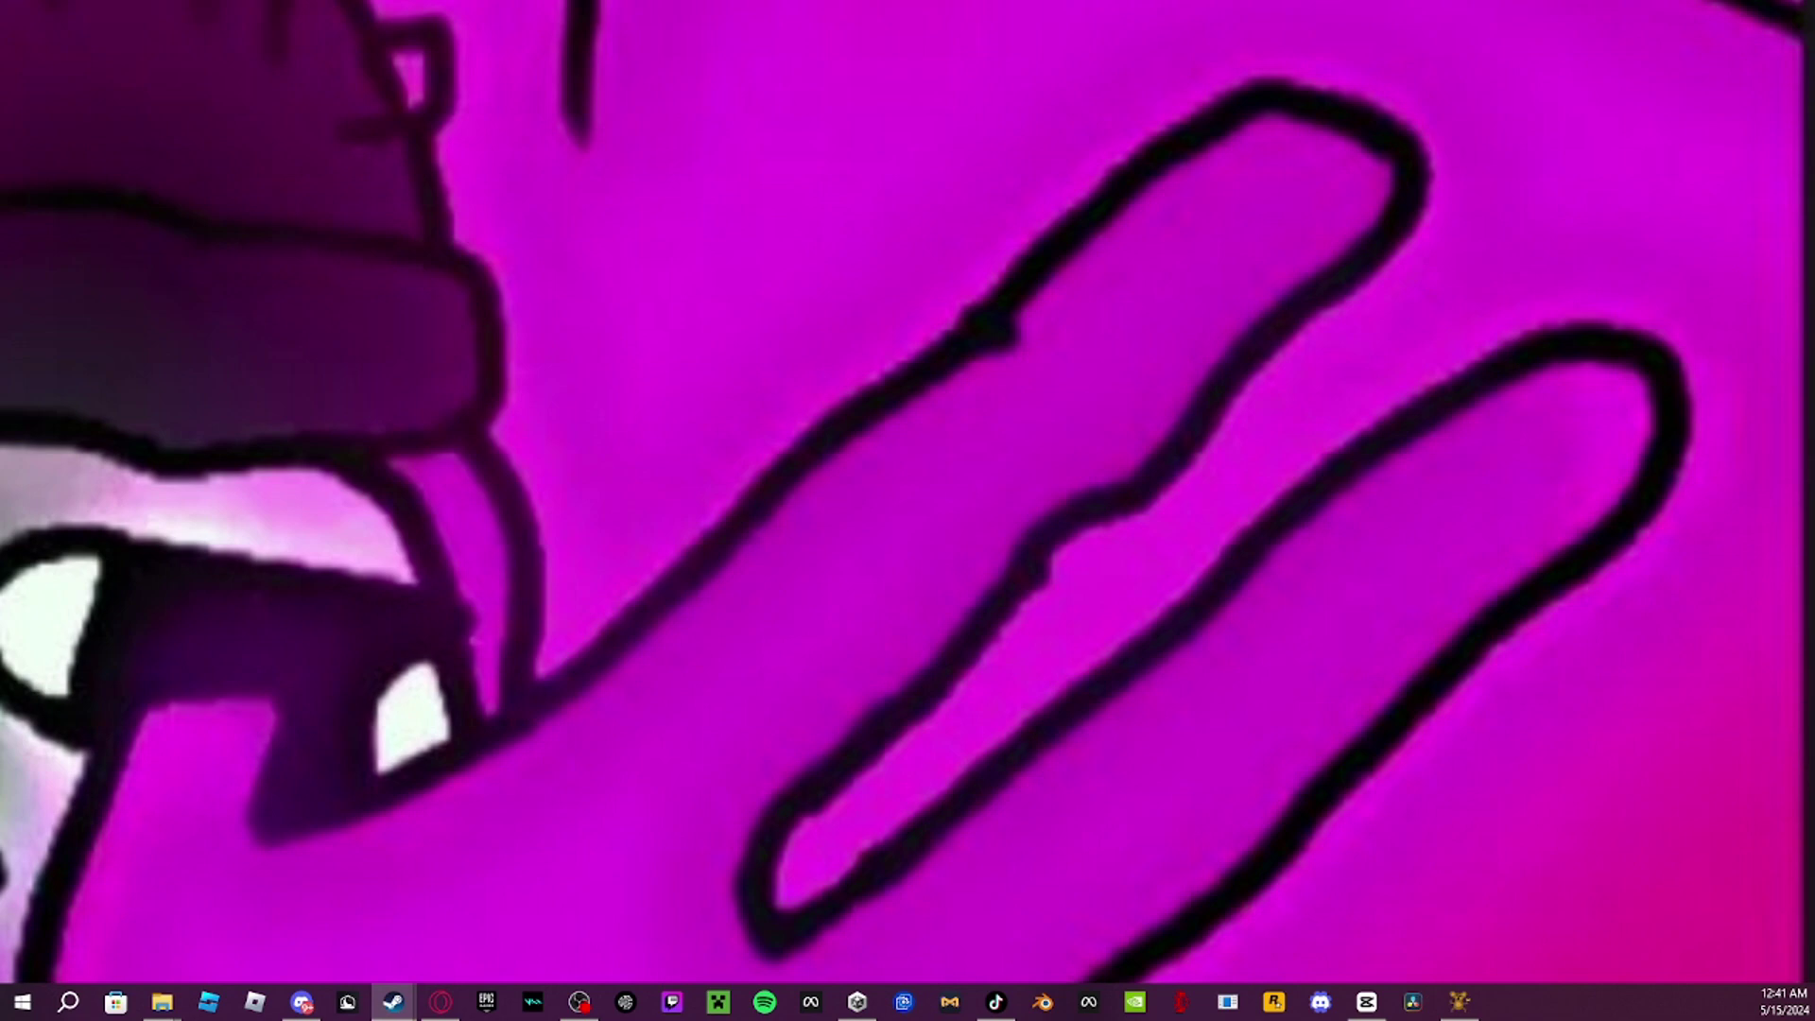
left_click(393, 1001)
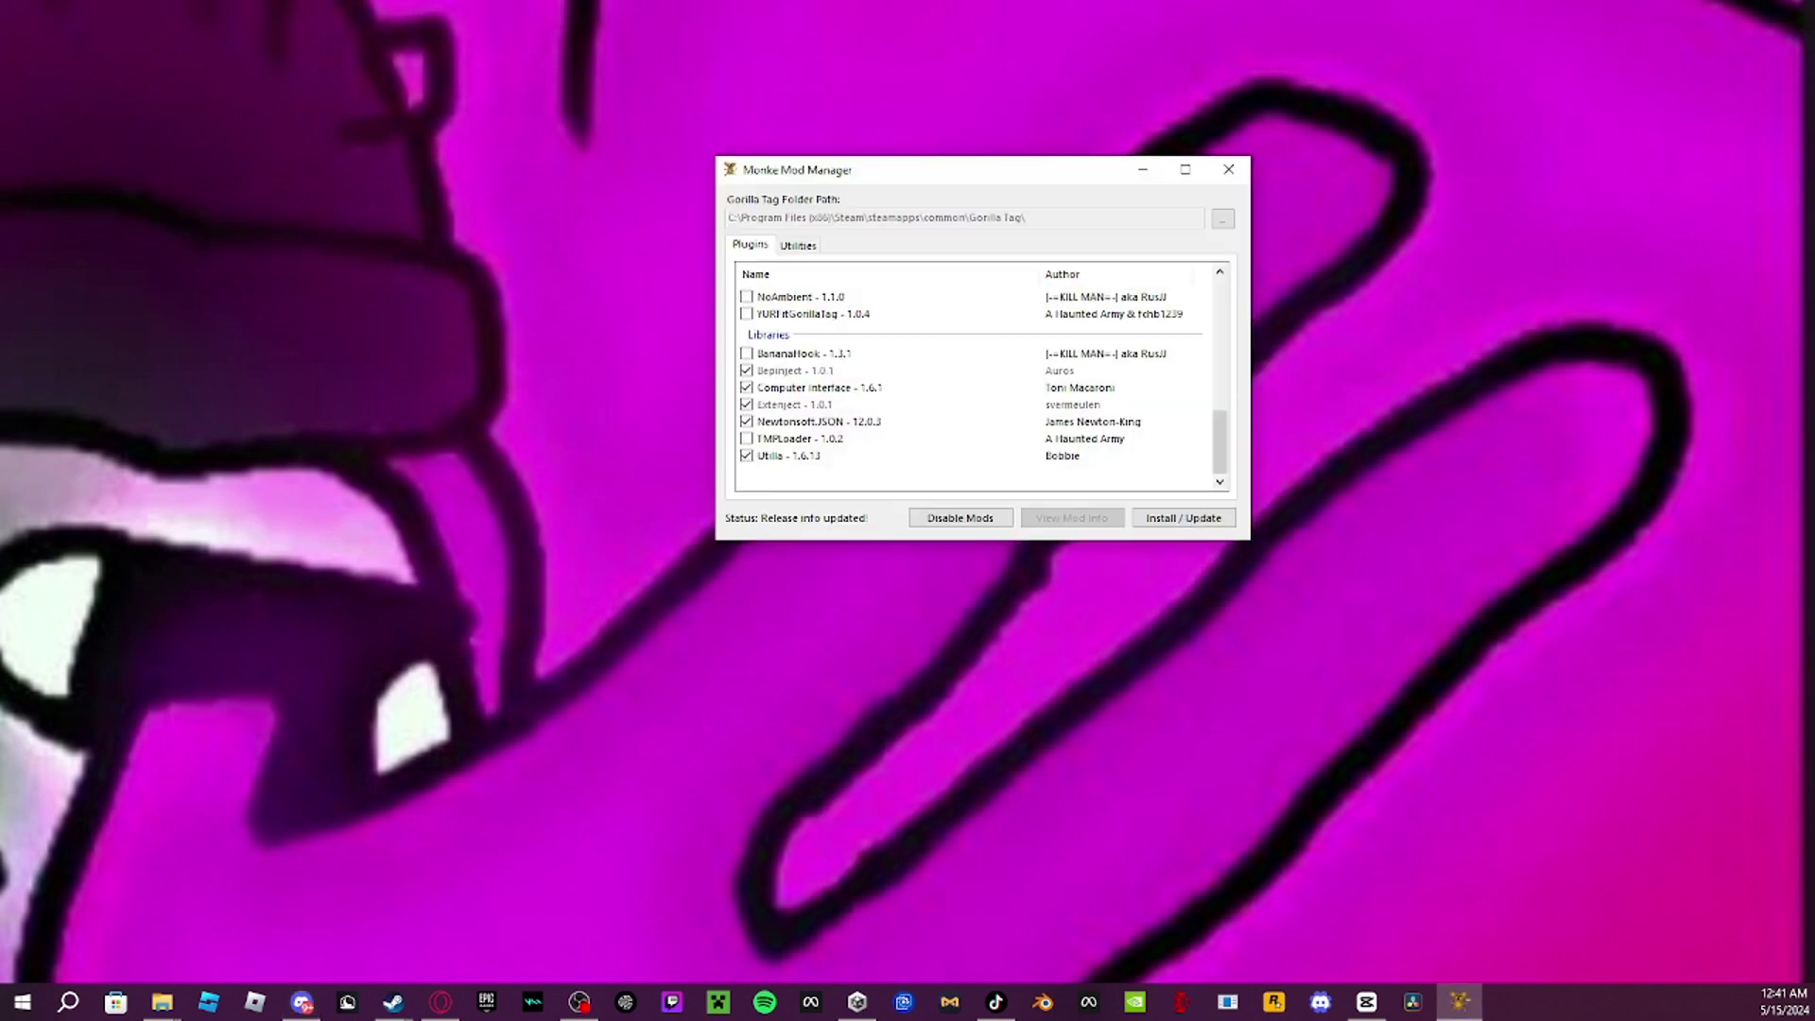
- Untick the preselected Utilla, Newtonsoft.JSON and Computer Interface libraries
mouse_move(913, 177)
left_mouse_down()
mouse_move(820, 203)
mouse_move(863, 189)
left_mouse_up()
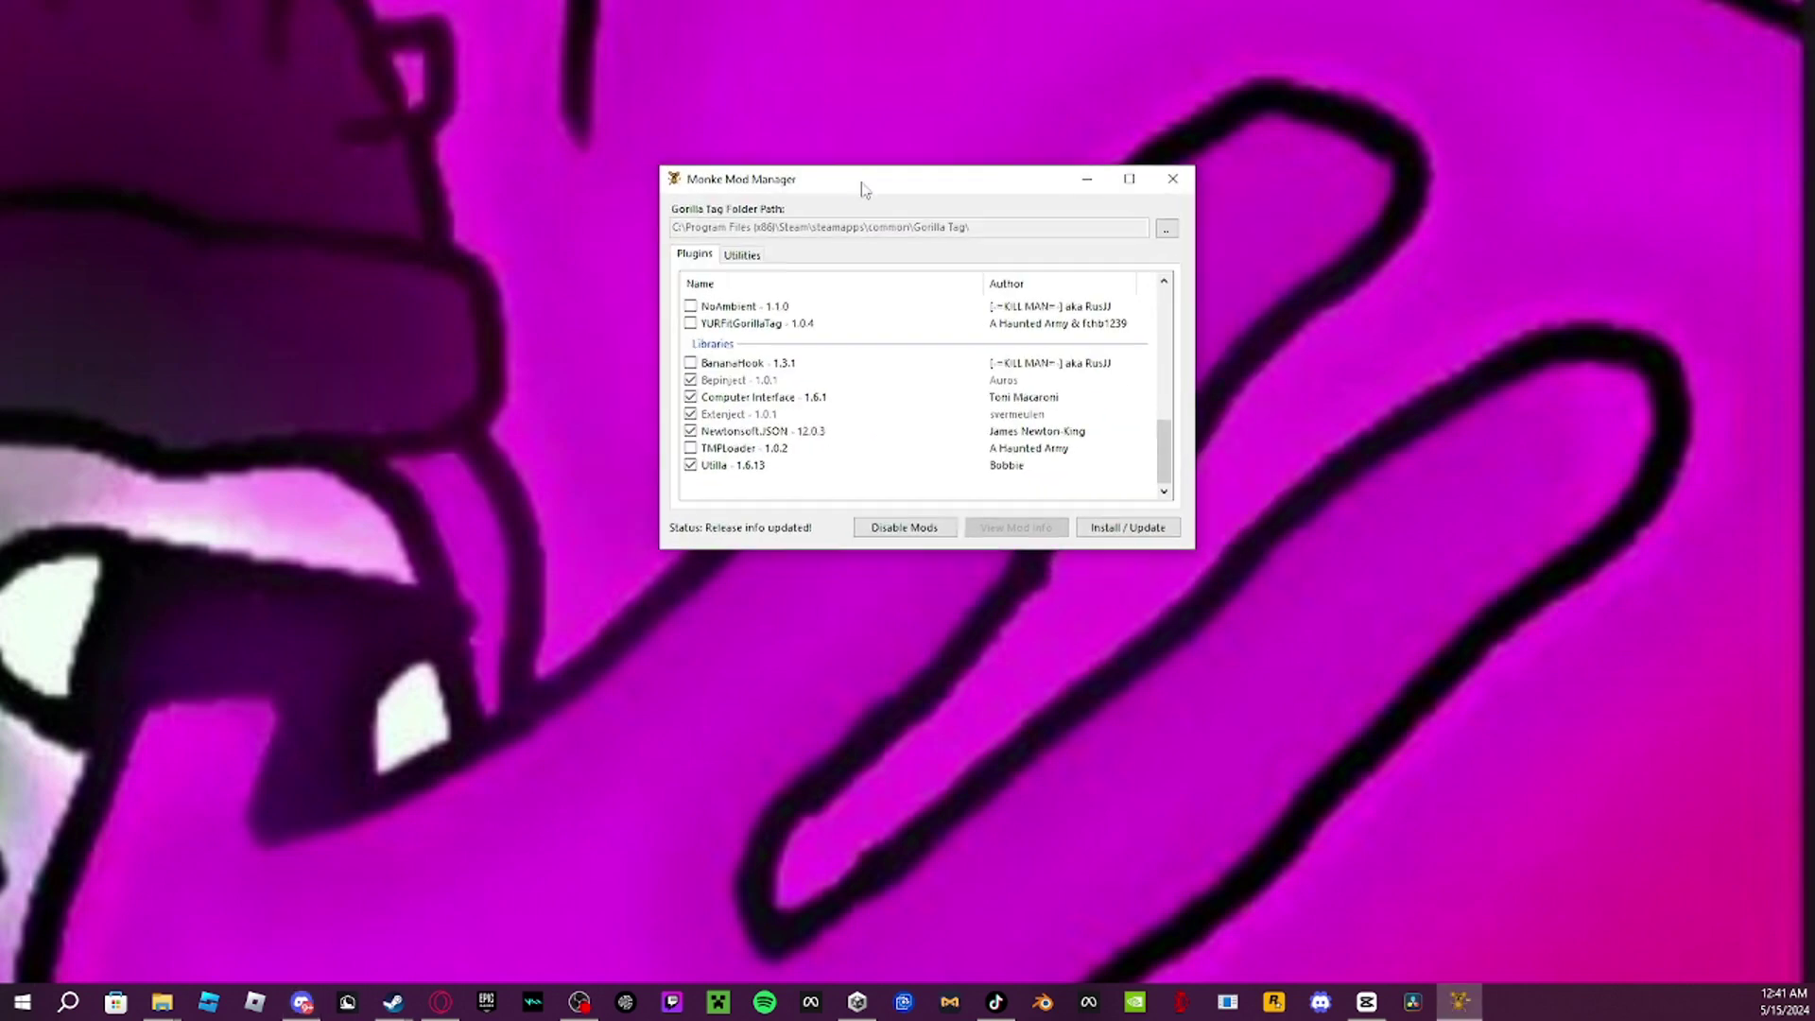
left_click(690, 465)
left_click(690, 431)
left_click(690, 397)
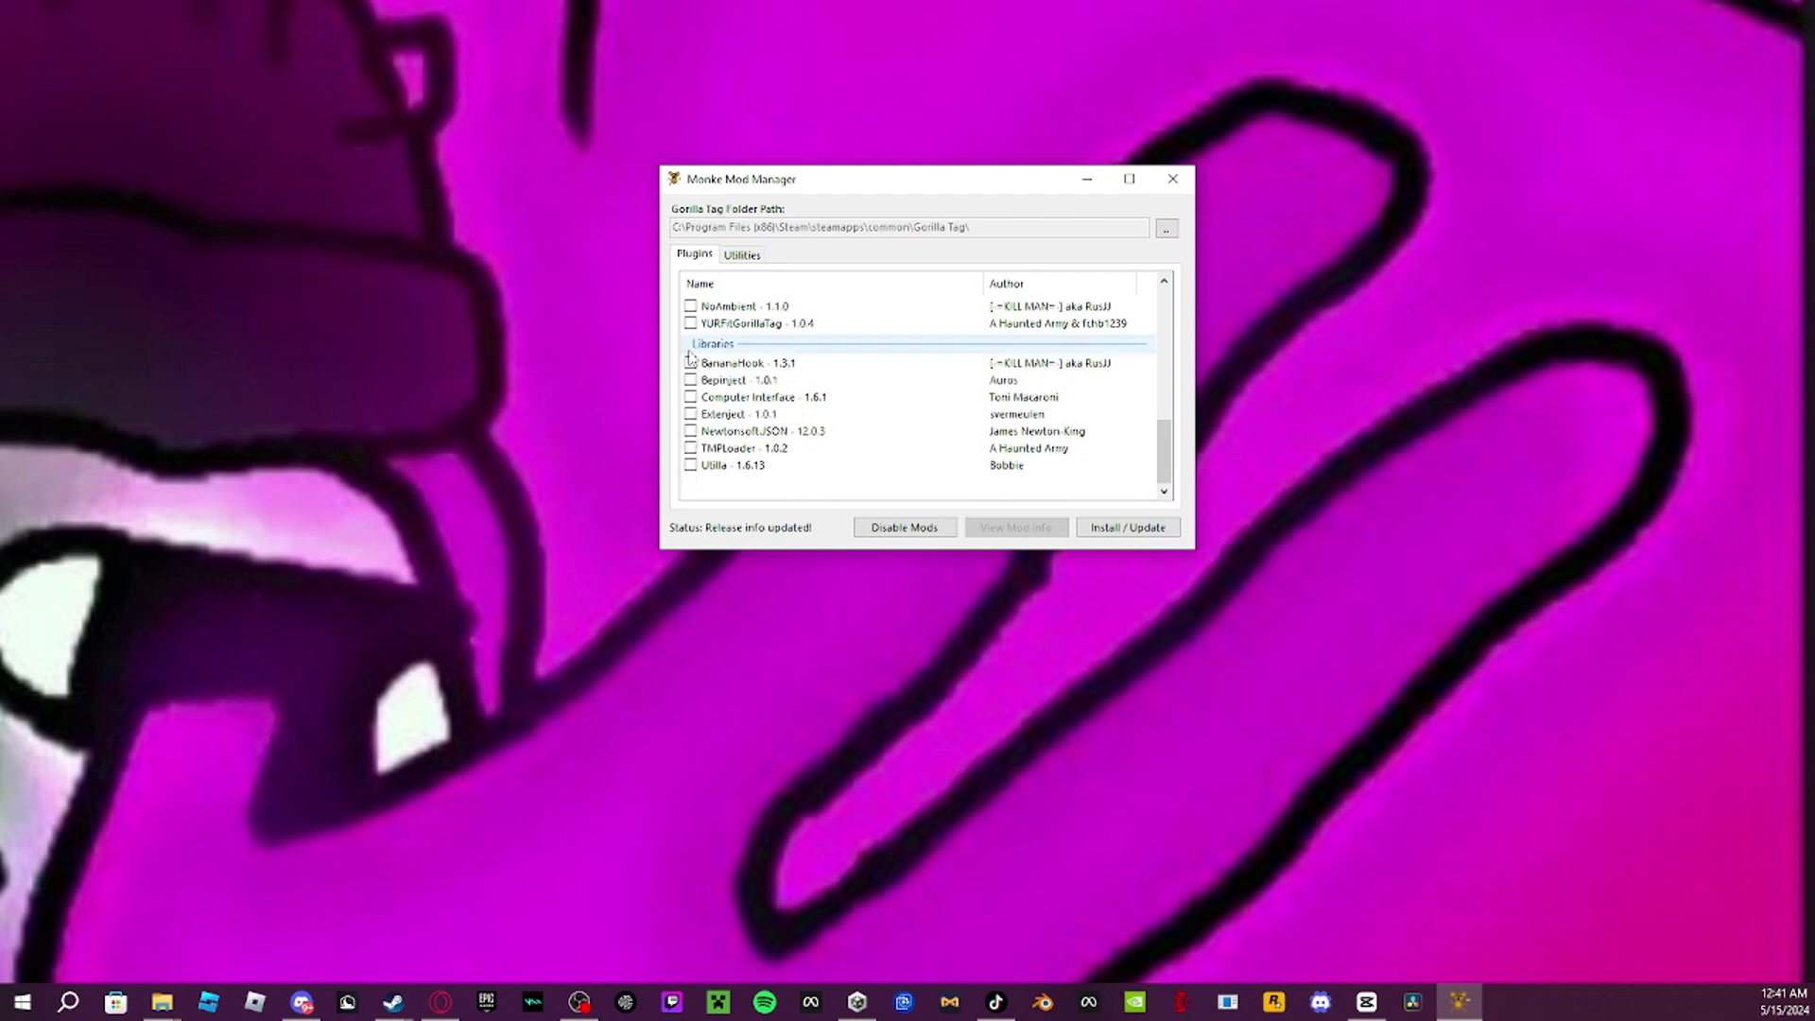
scroll(744, 388, "up", 10)
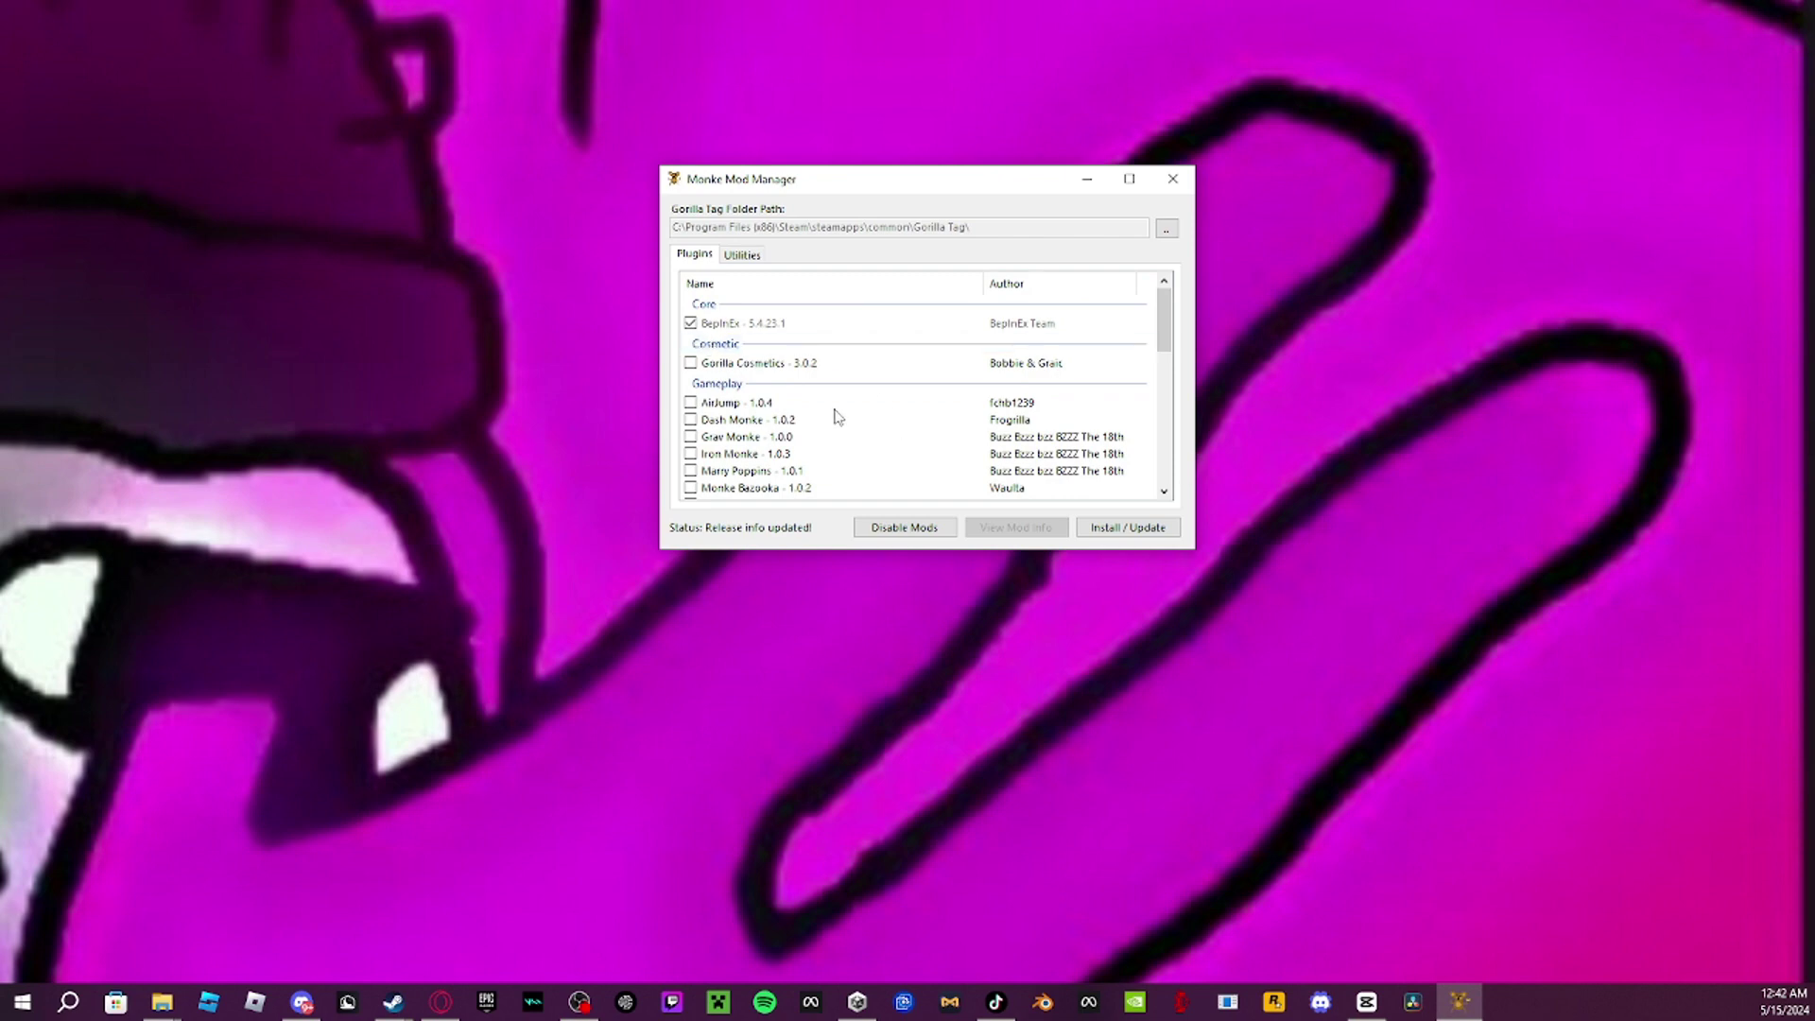
scroll(874, 373, "down", 5)
left_click_drag(906, 193, 974, 222)
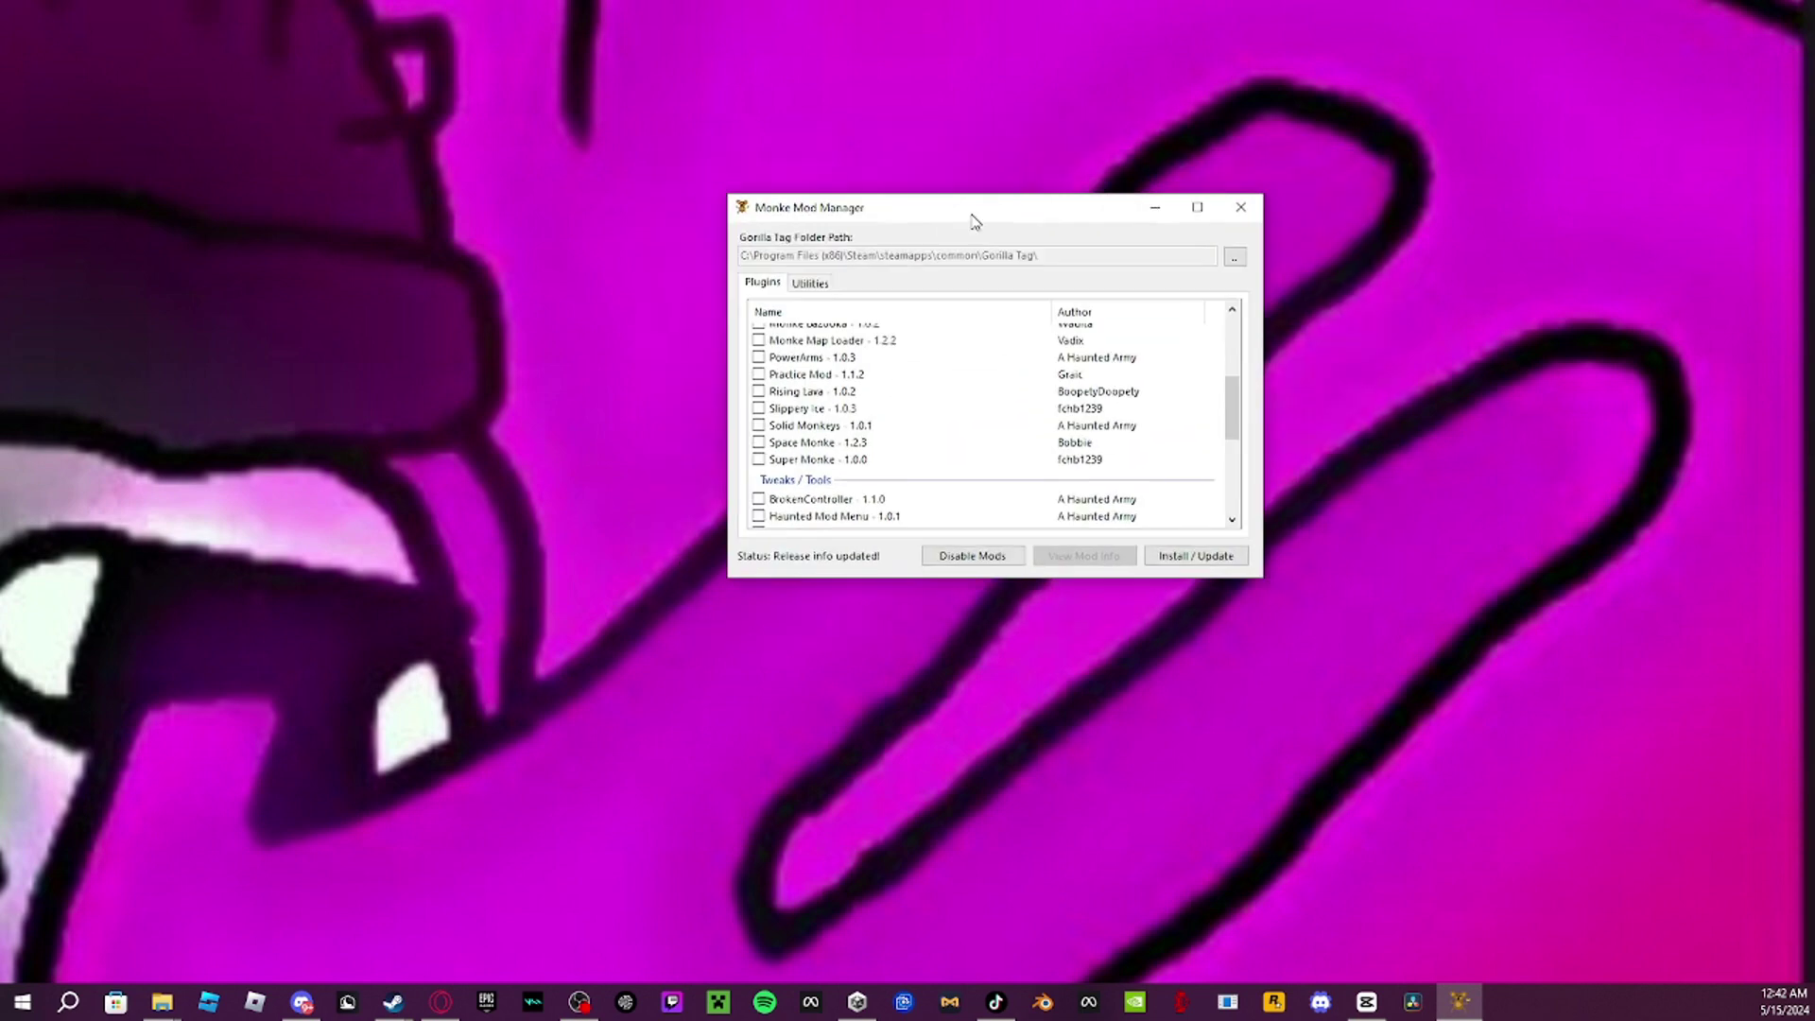
scroll(923, 444, "up", 5)
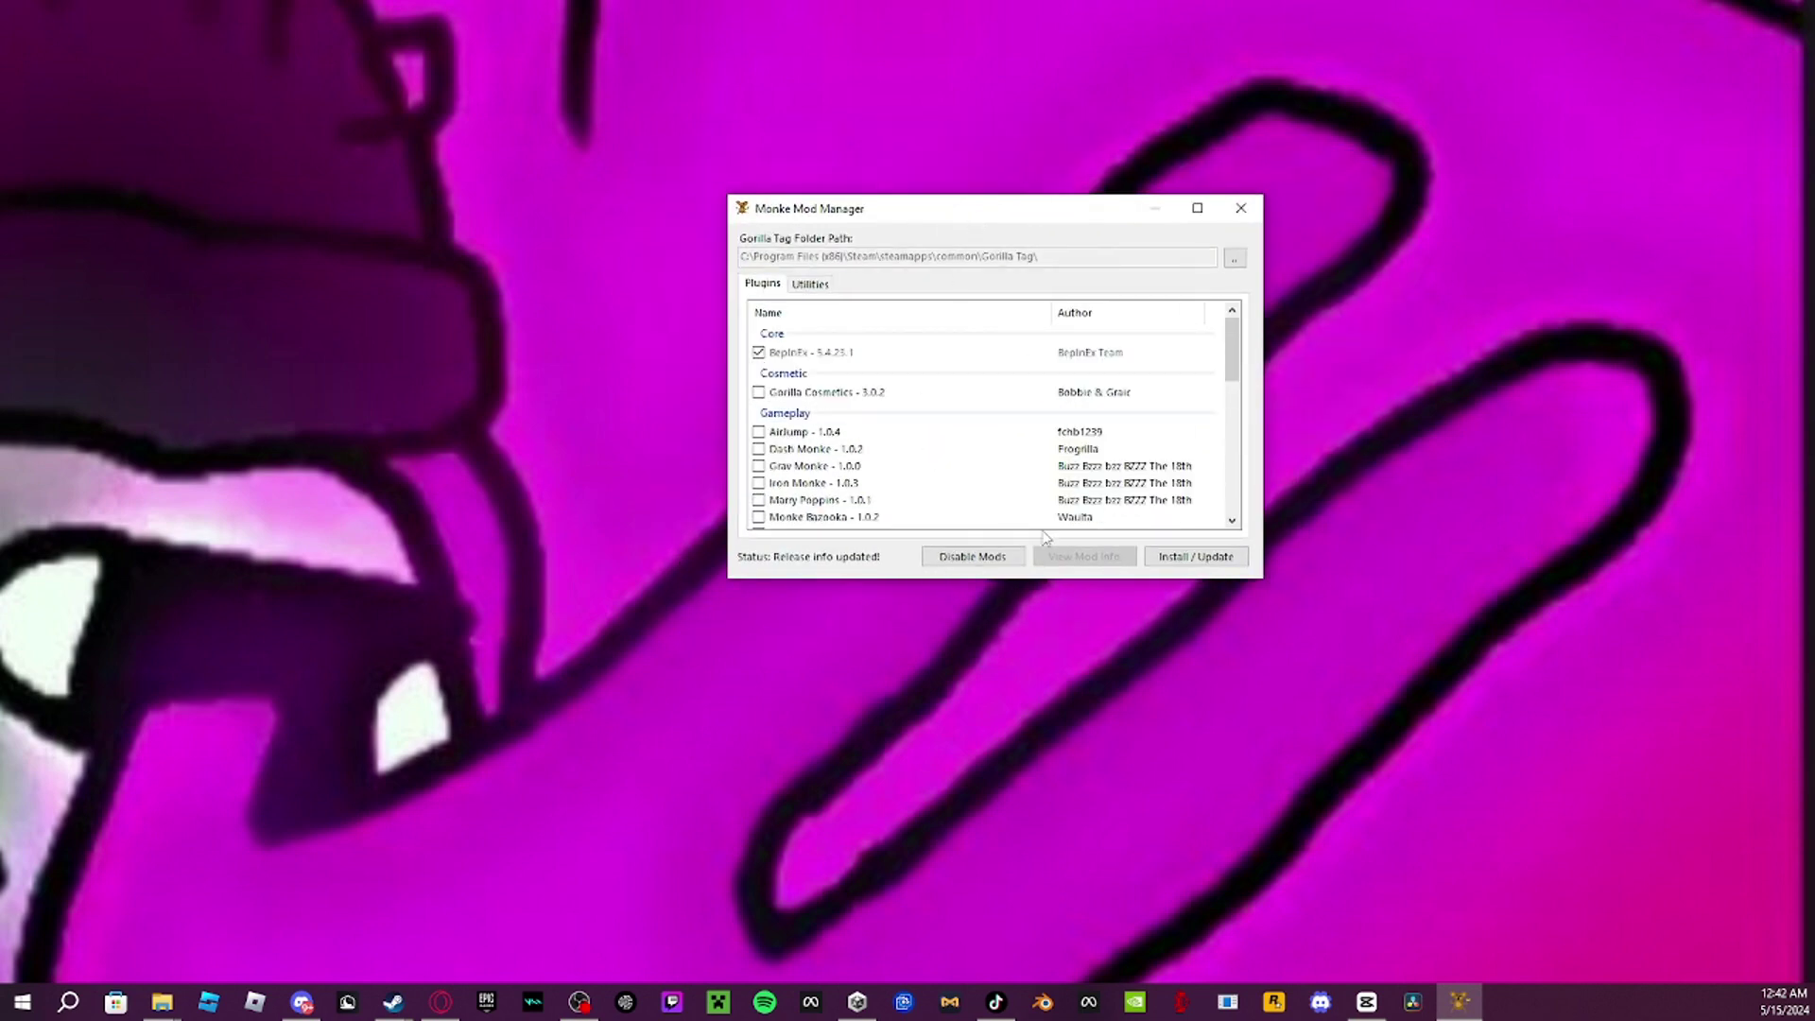
scroll(983, 463, "down", 10)
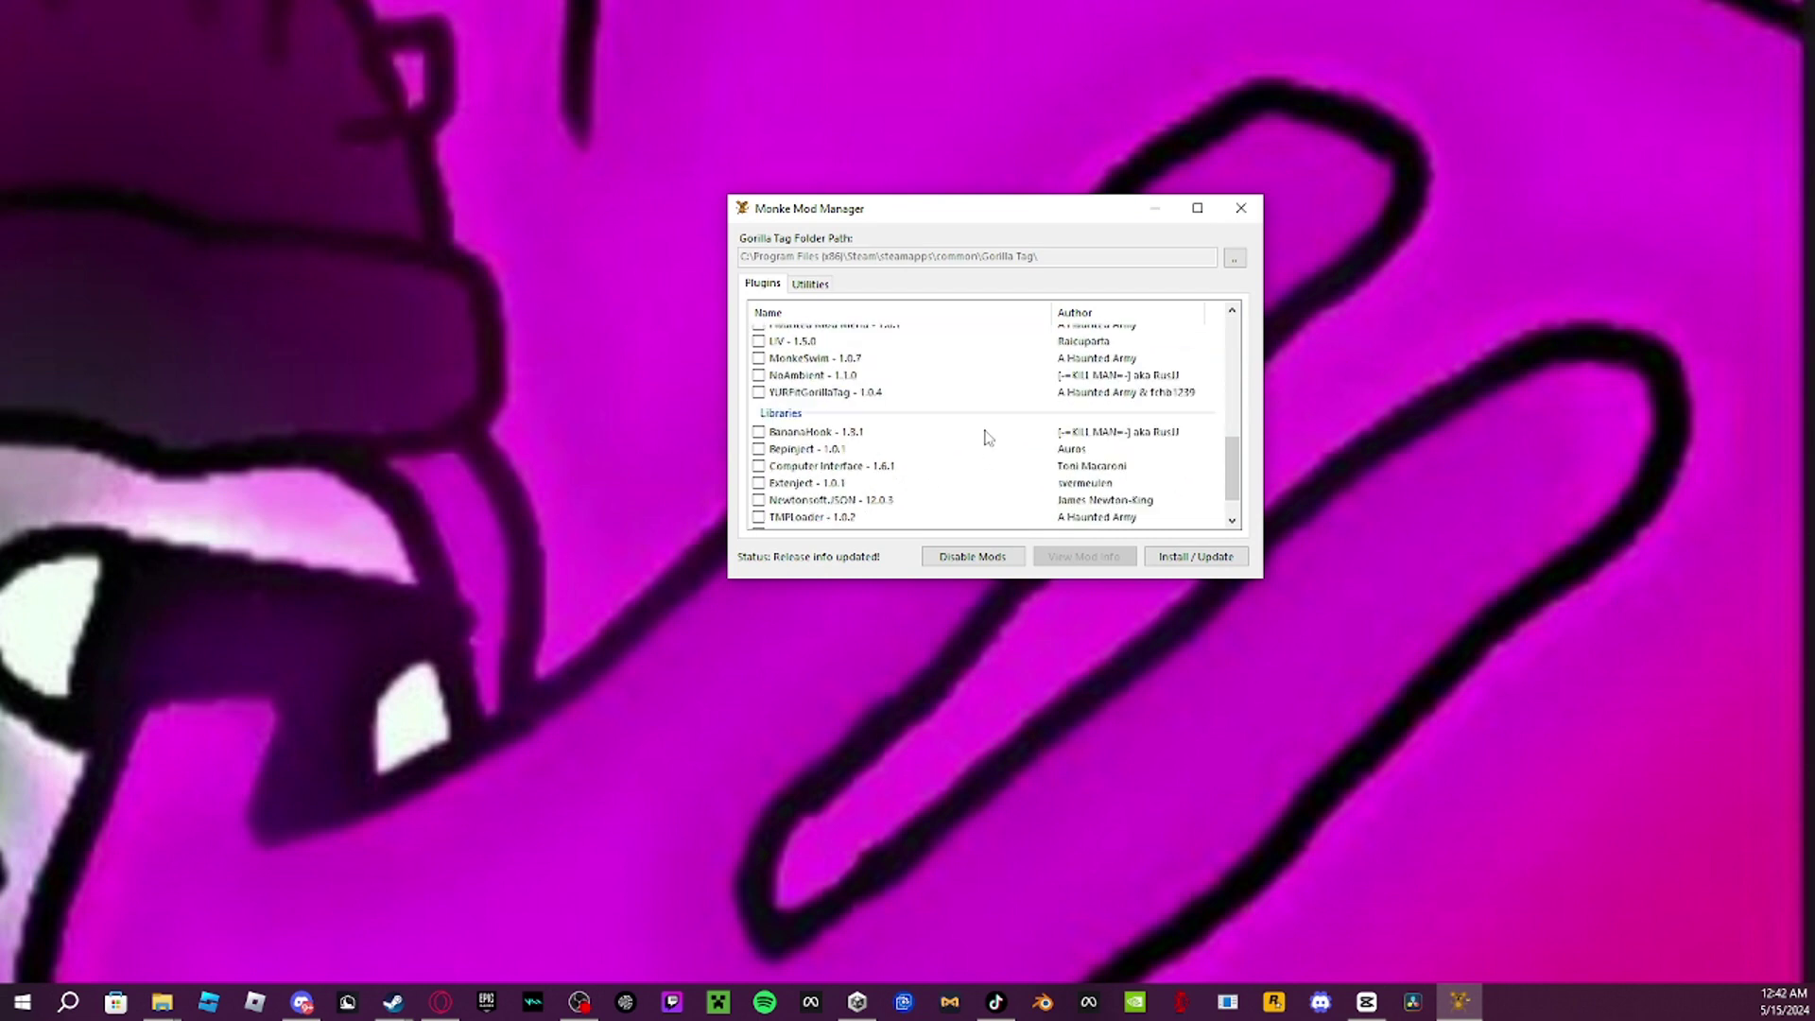
scroll(987, 435, "down", 2)
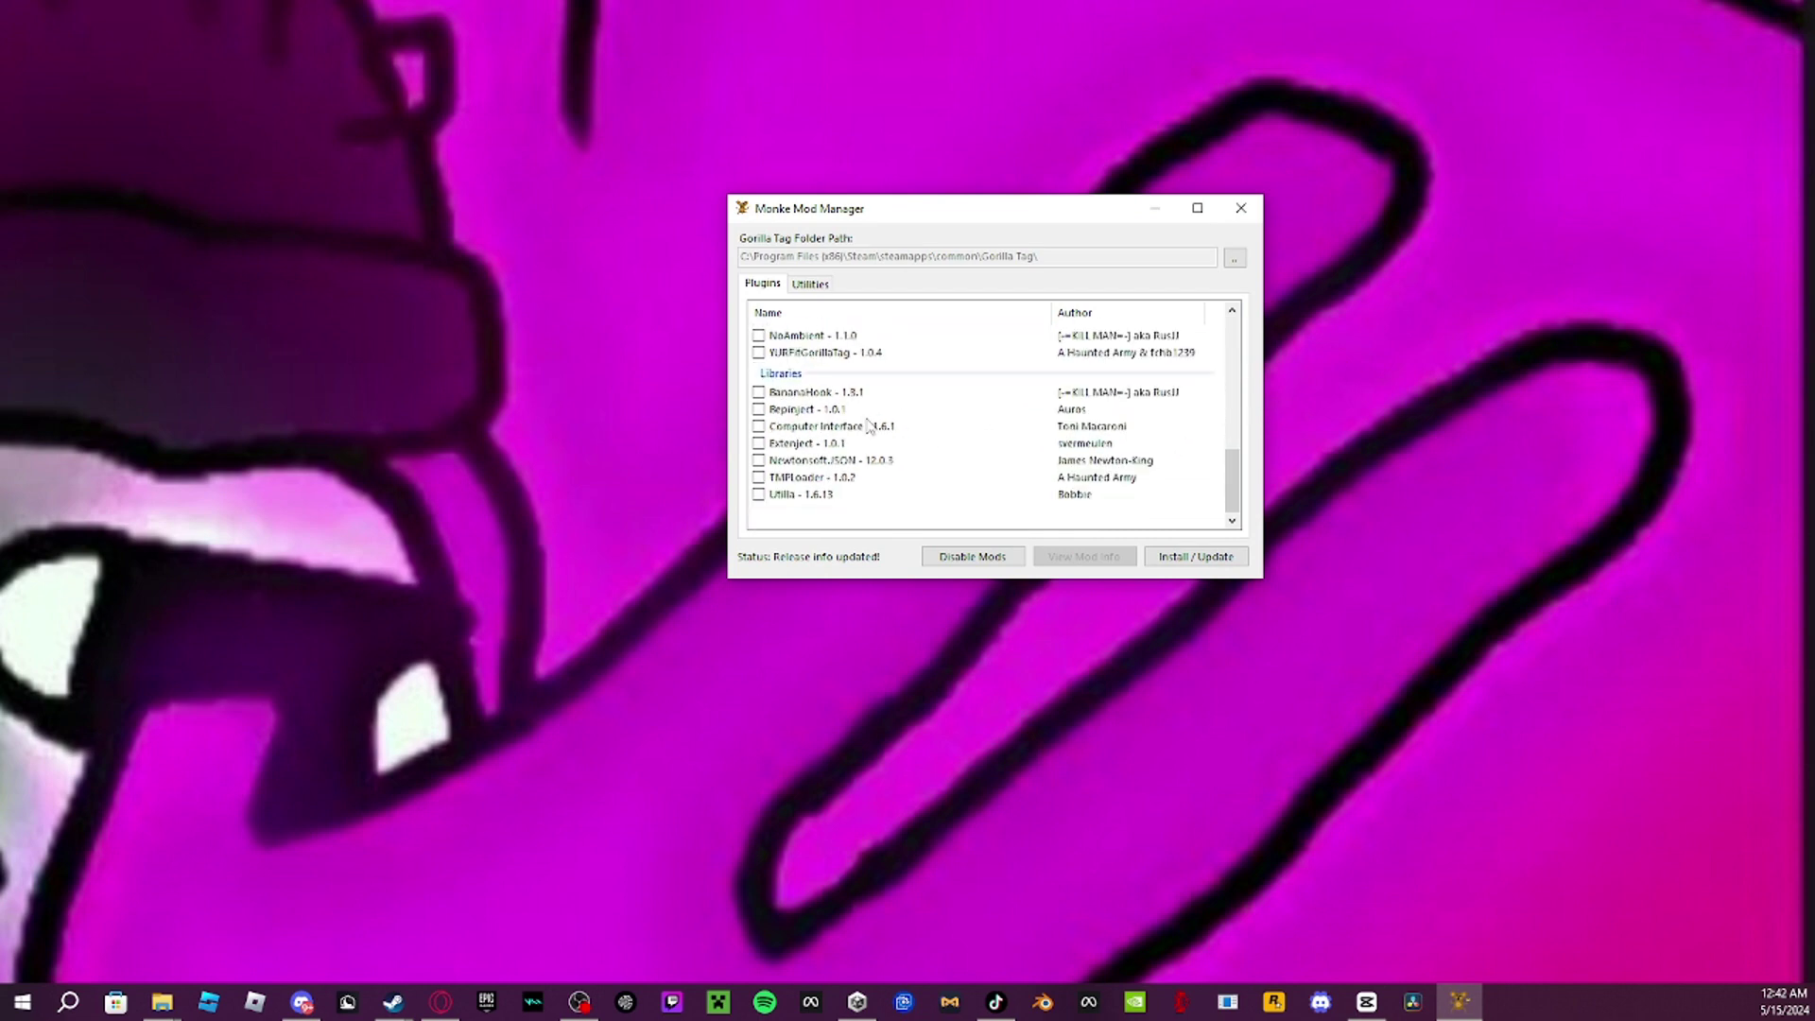
- Tick TMPLoader, Utilla, Bepinject and Newtonsoft.JSON 12.0.3 for install
left_click(759, 494)
left_click(759, 478)
left_click(759, 409)
left_click(773, 462)
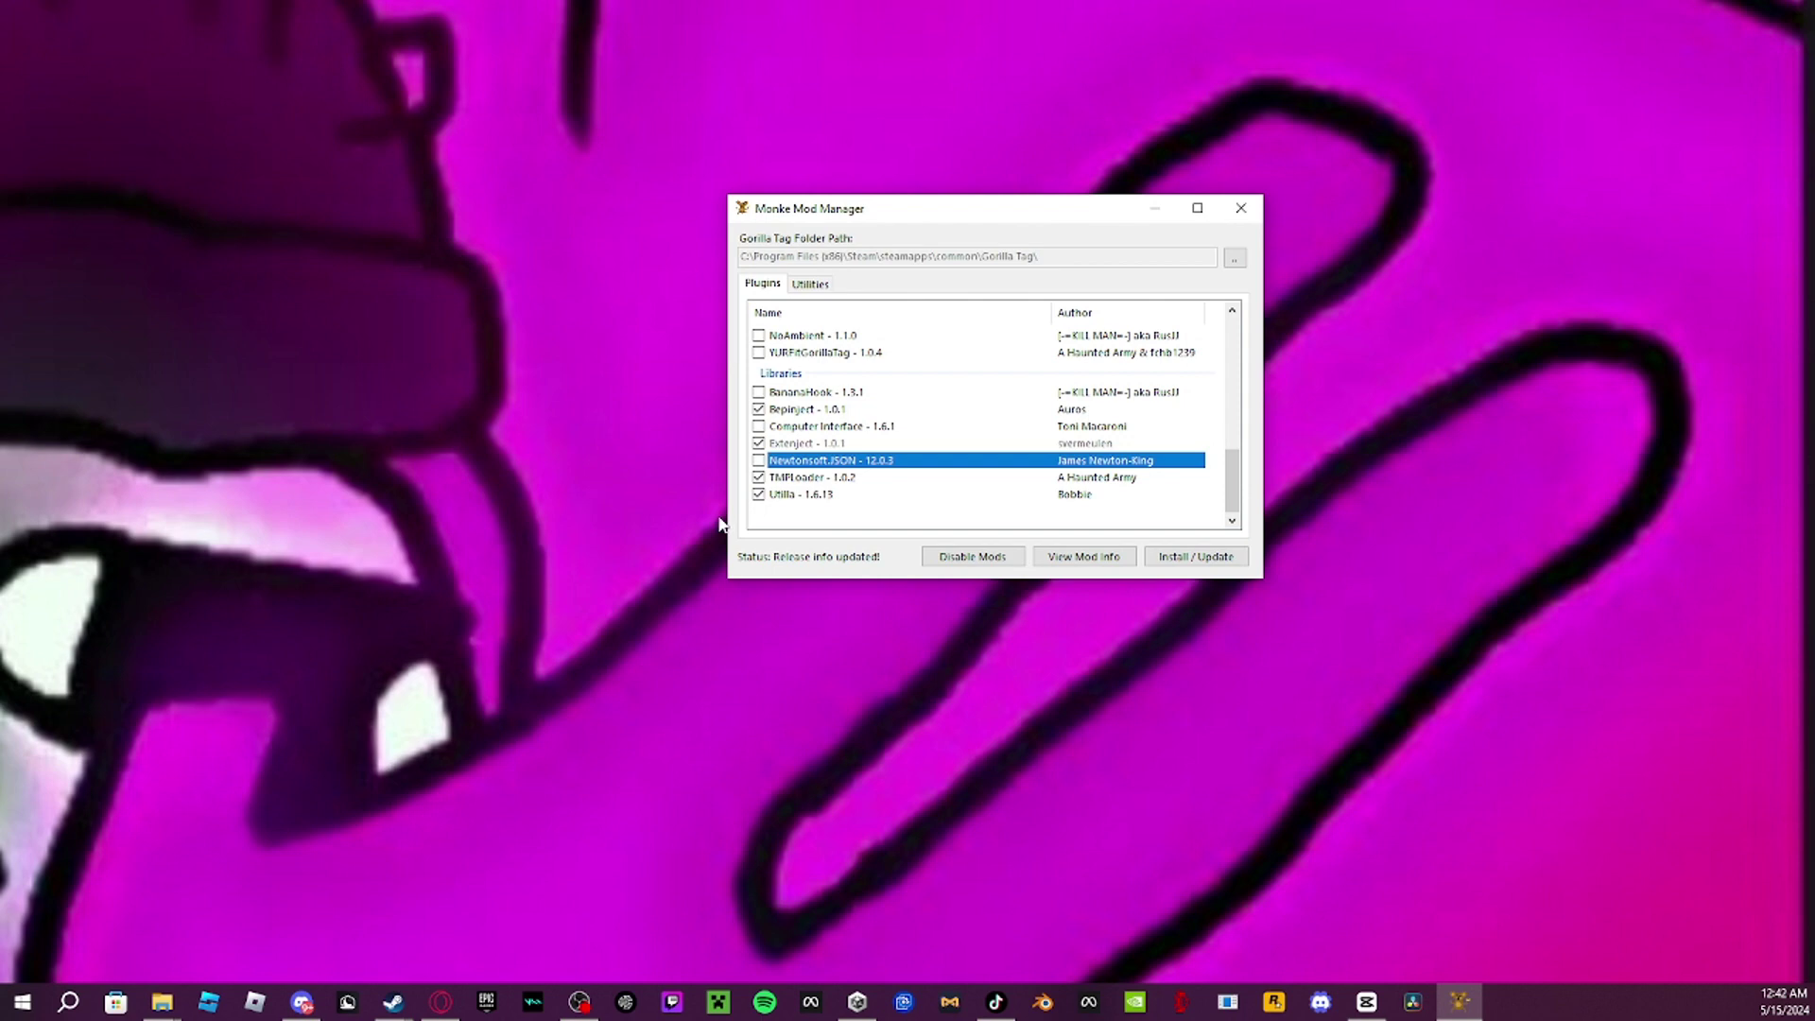
left_click(758, 461)
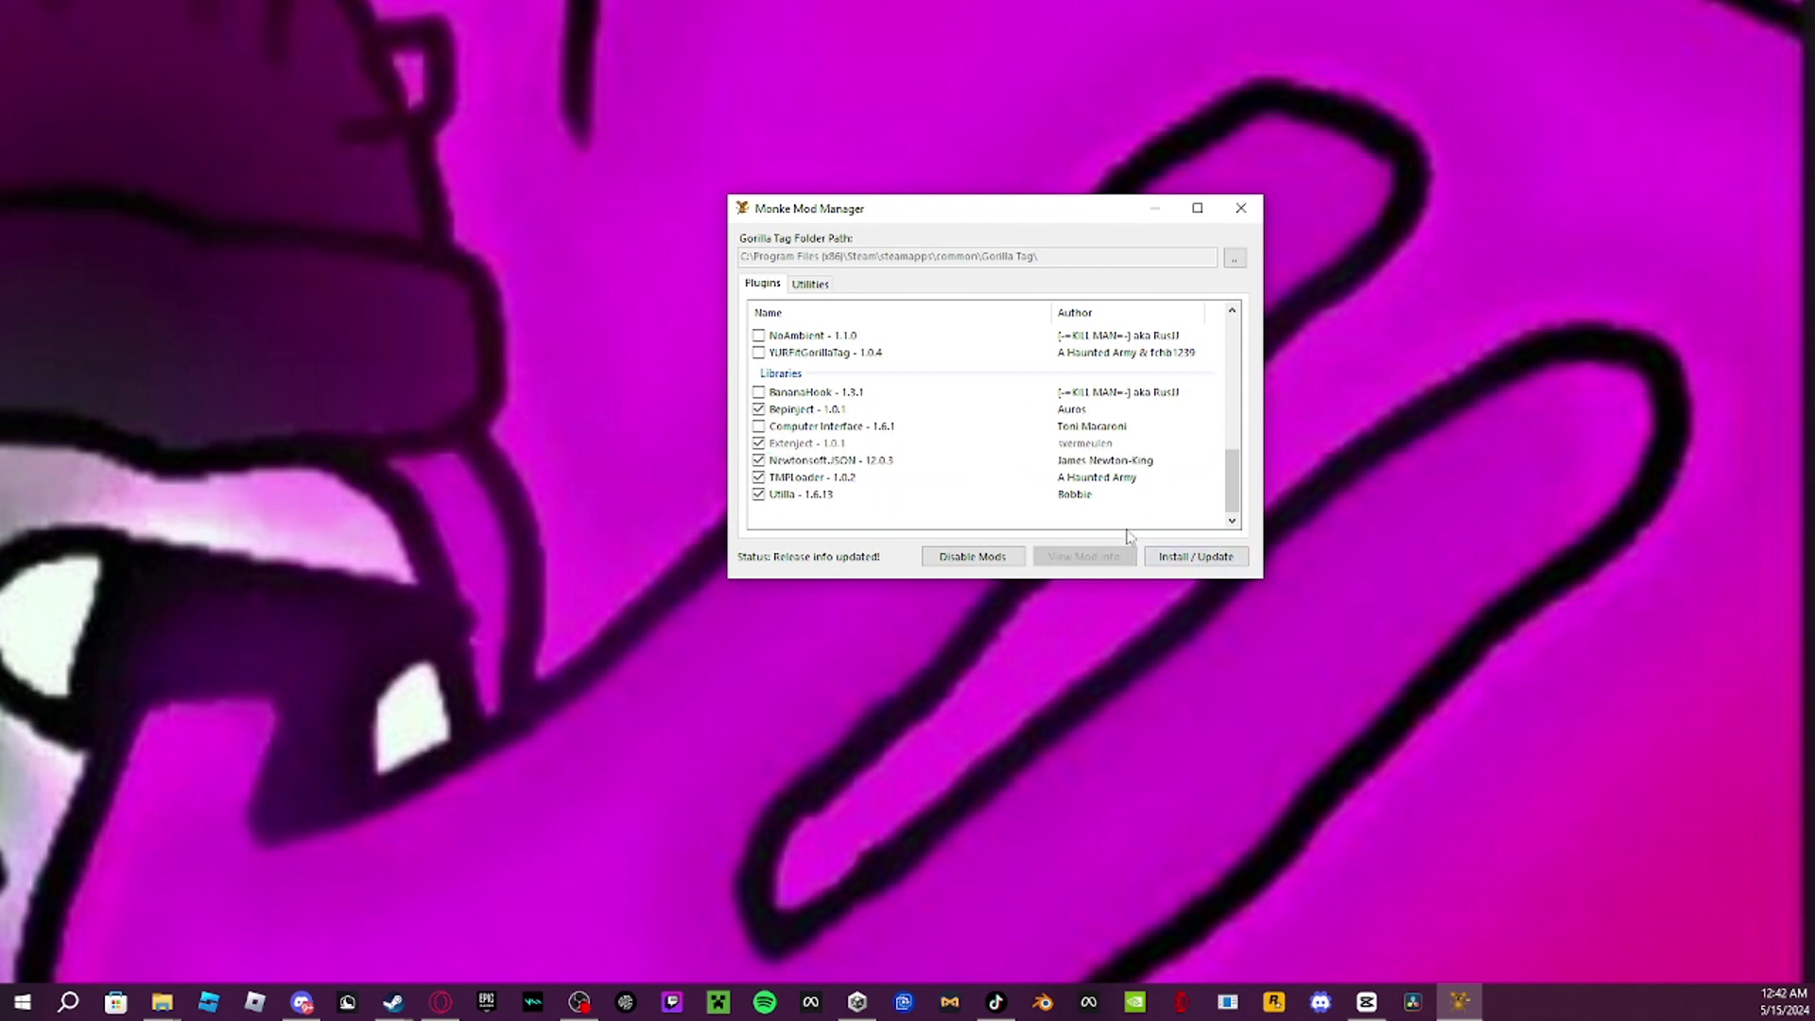
scroll(1004, 470, "up", 10)
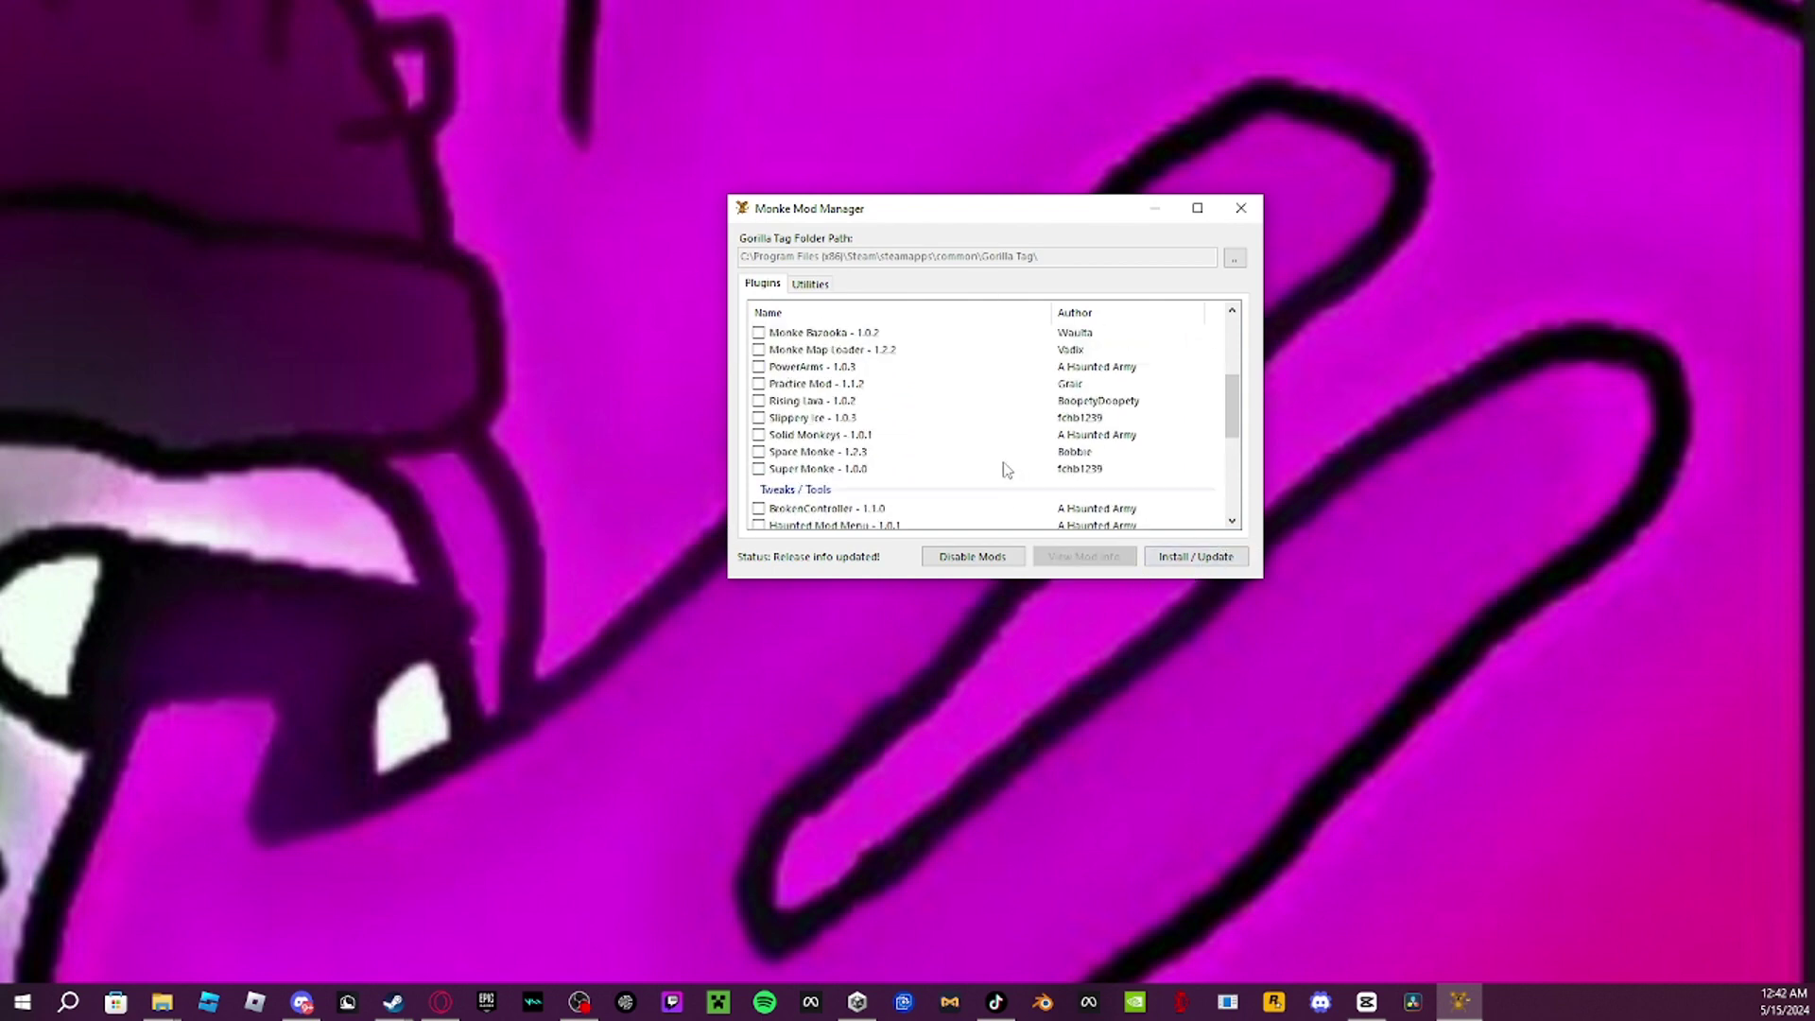
- Install the selected mods, then open and cancel the Gorilla Tag location browser
left_click(1202, 570)
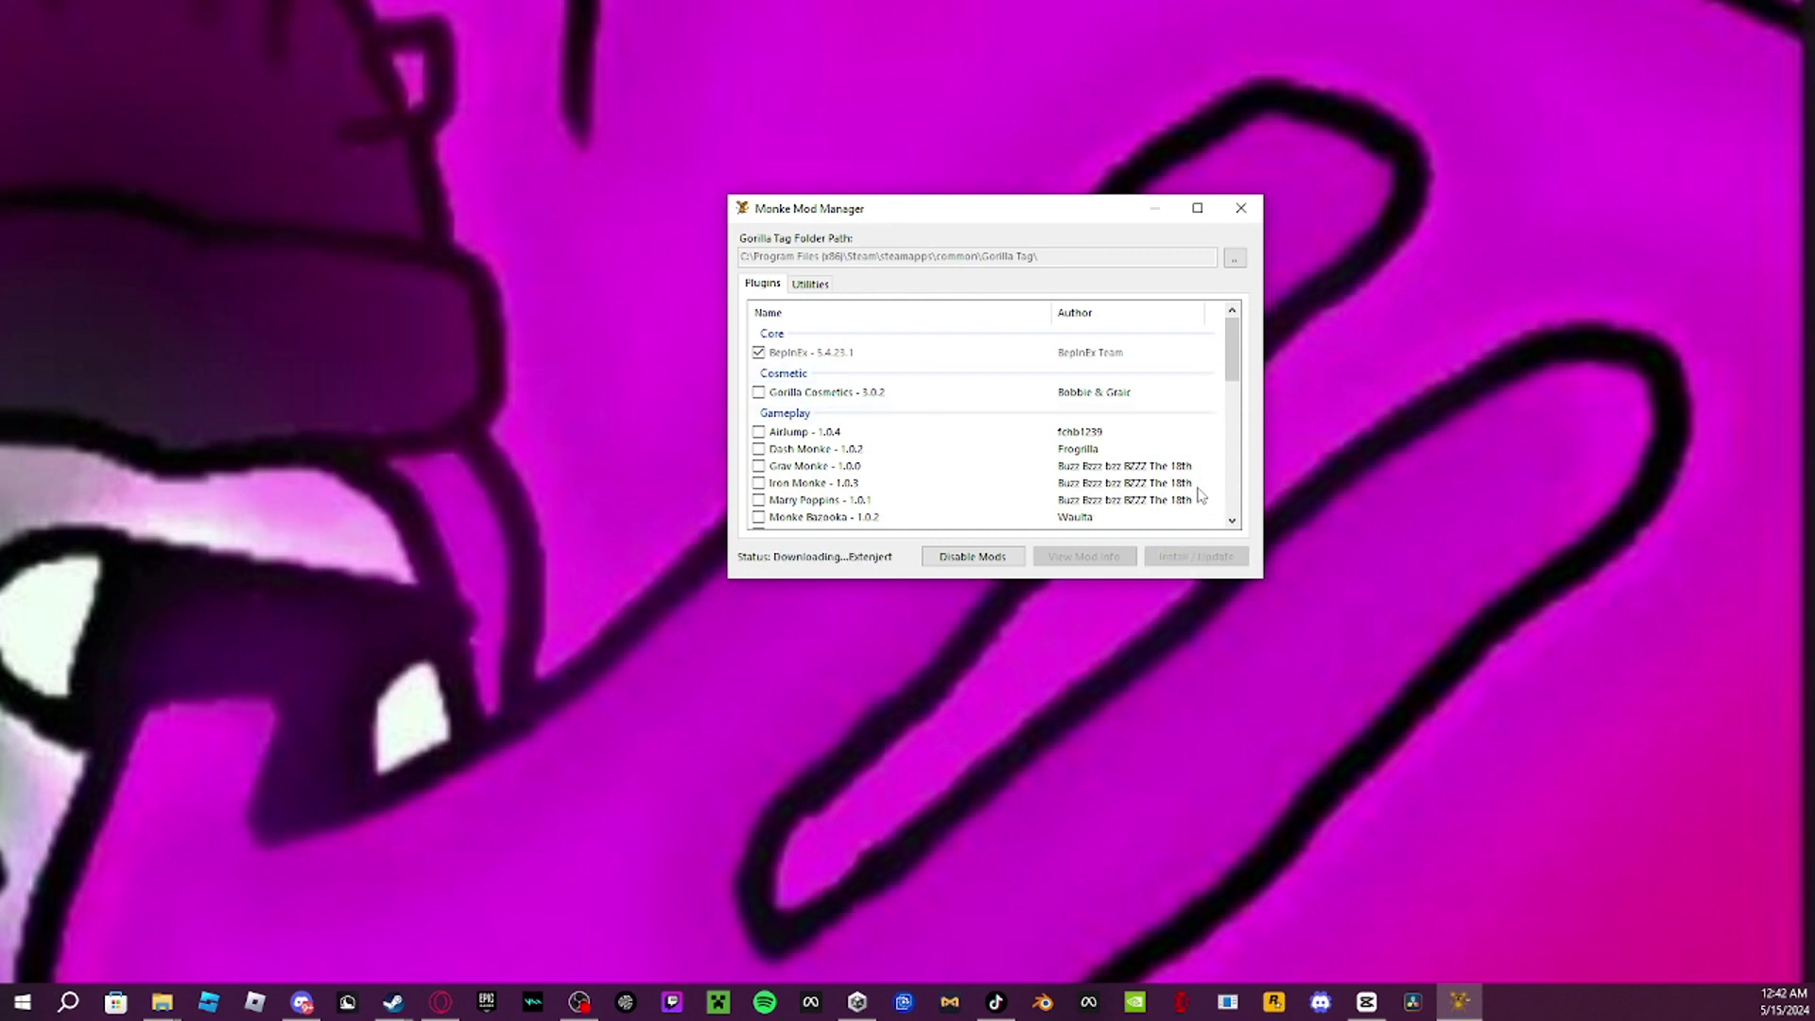
mouse_move(1096, 208)
left_mouse_down()
mouse_move(1033, 203)
mouse_move(1056, 201)
left_mouse_up()
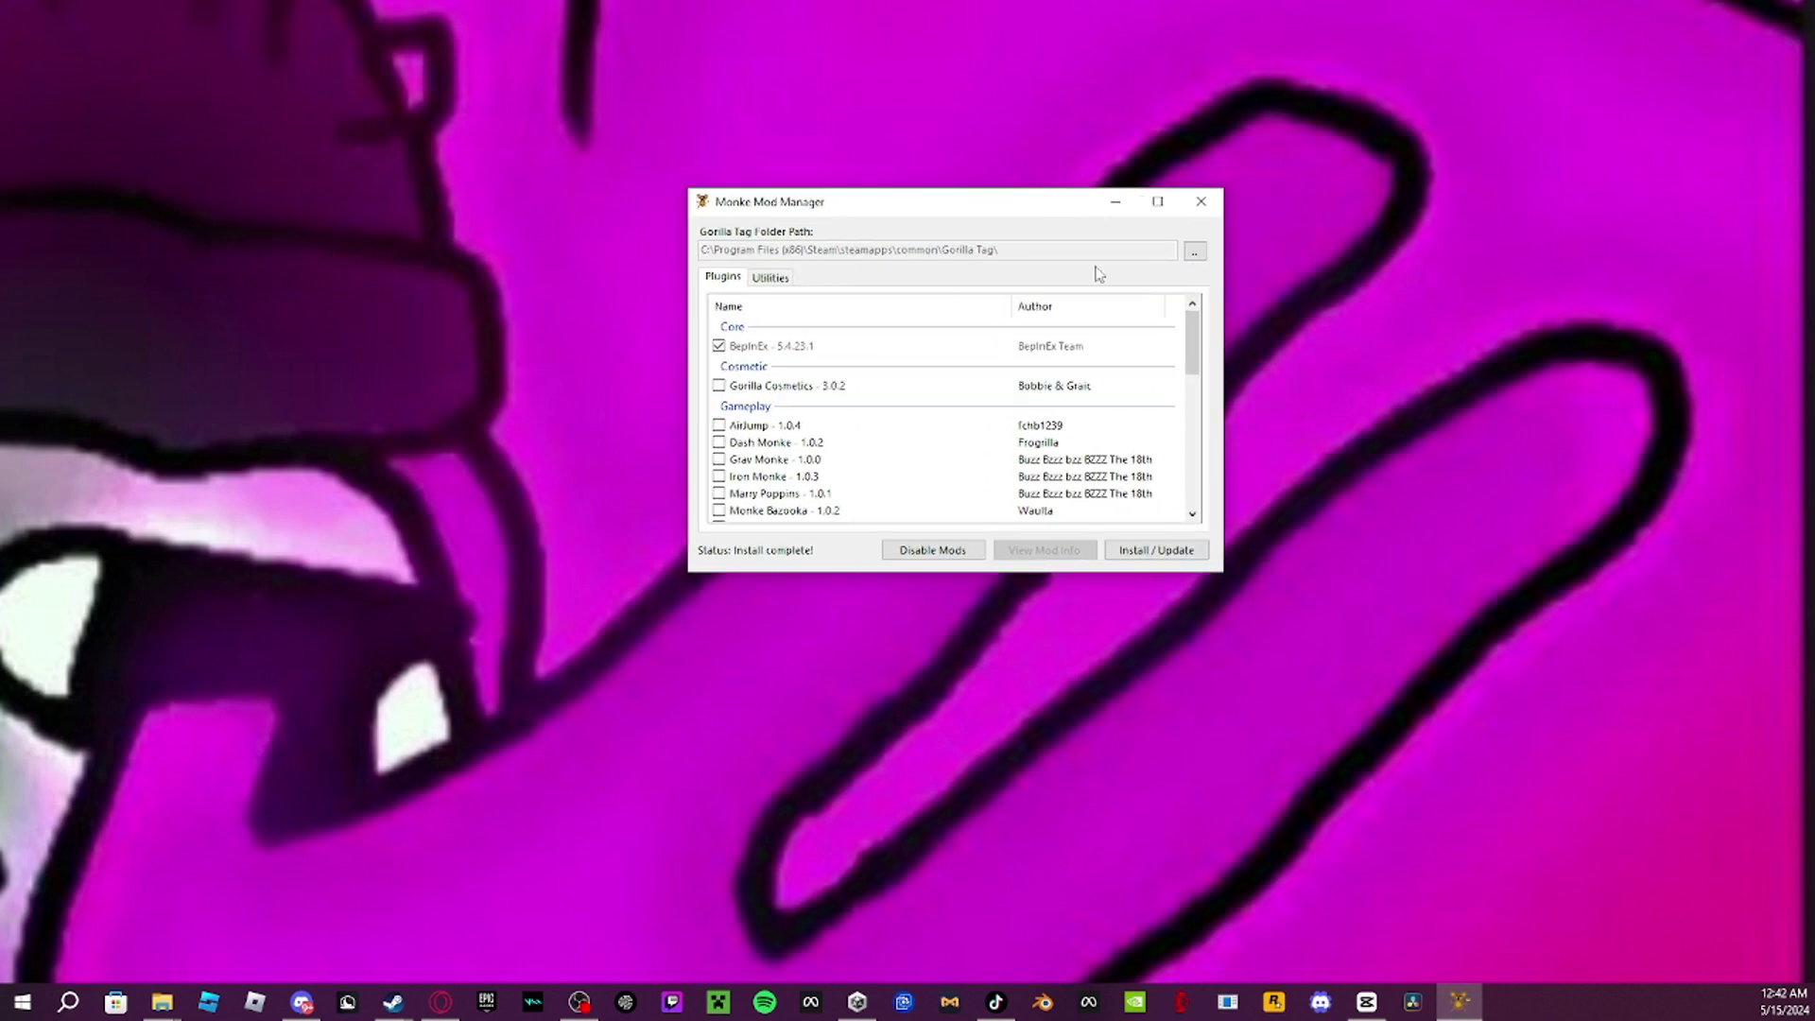
left_click(1194, 251)
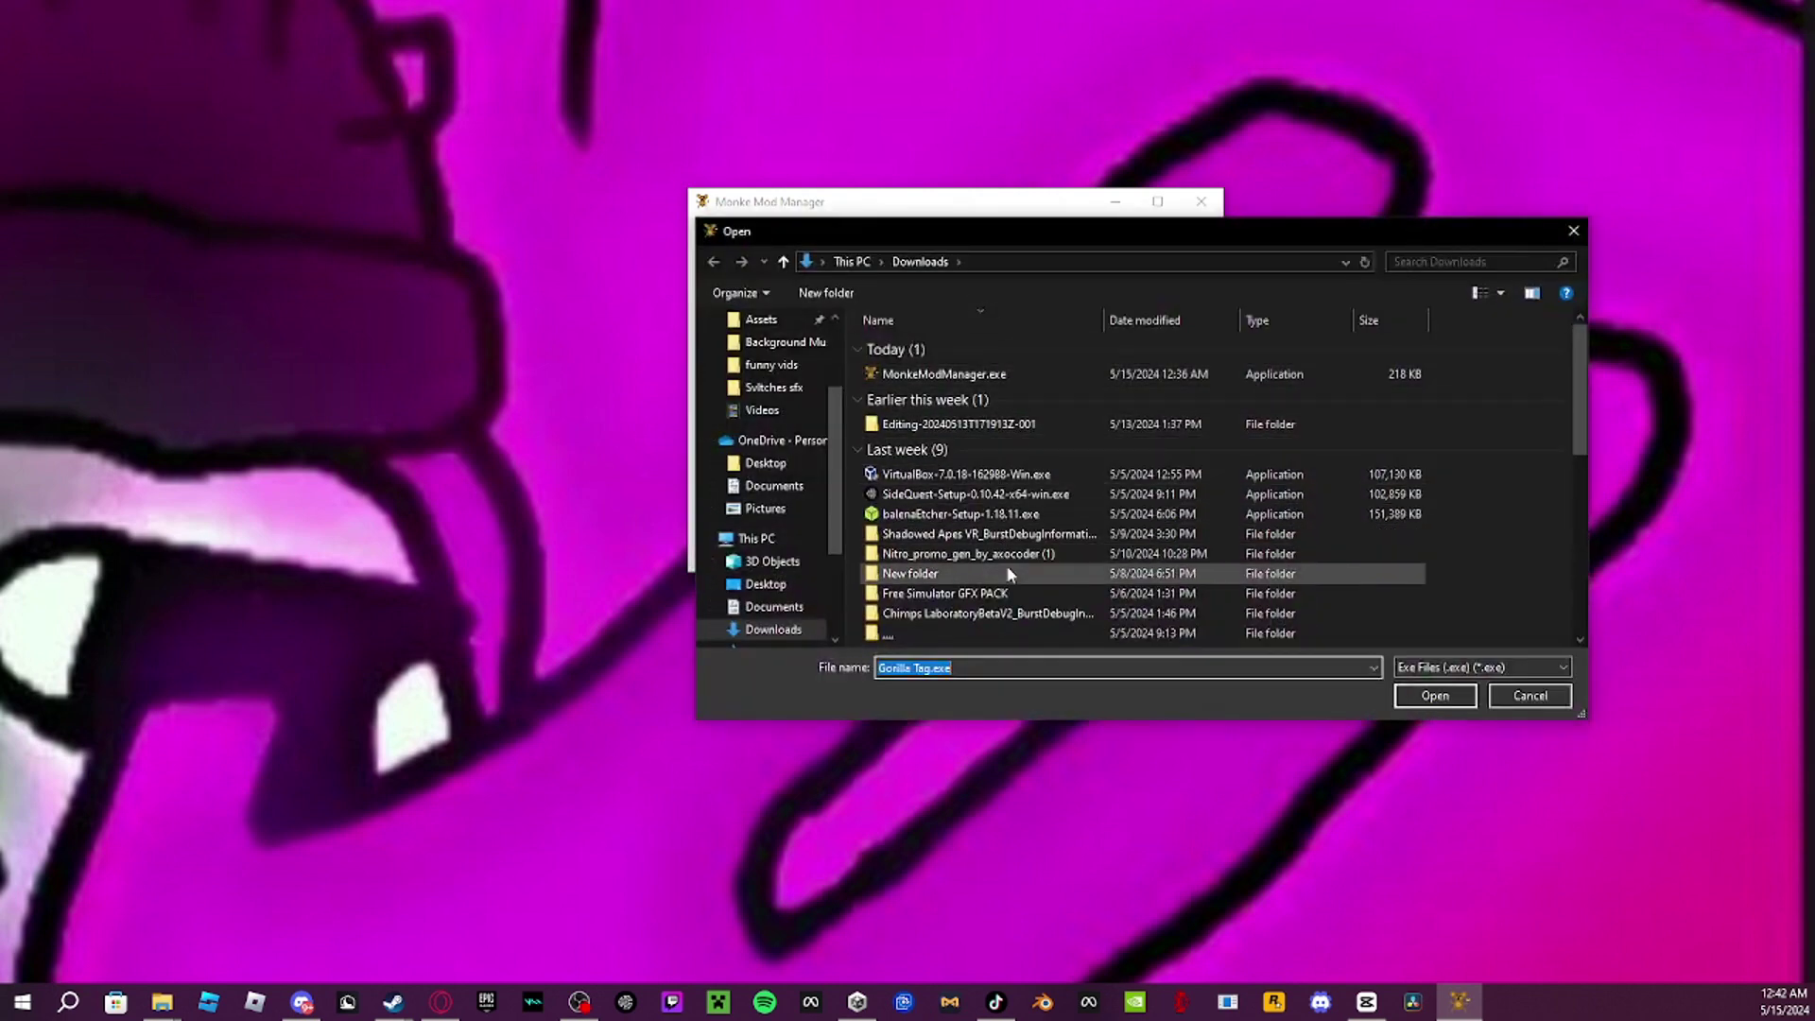
left_click(1163, 533)
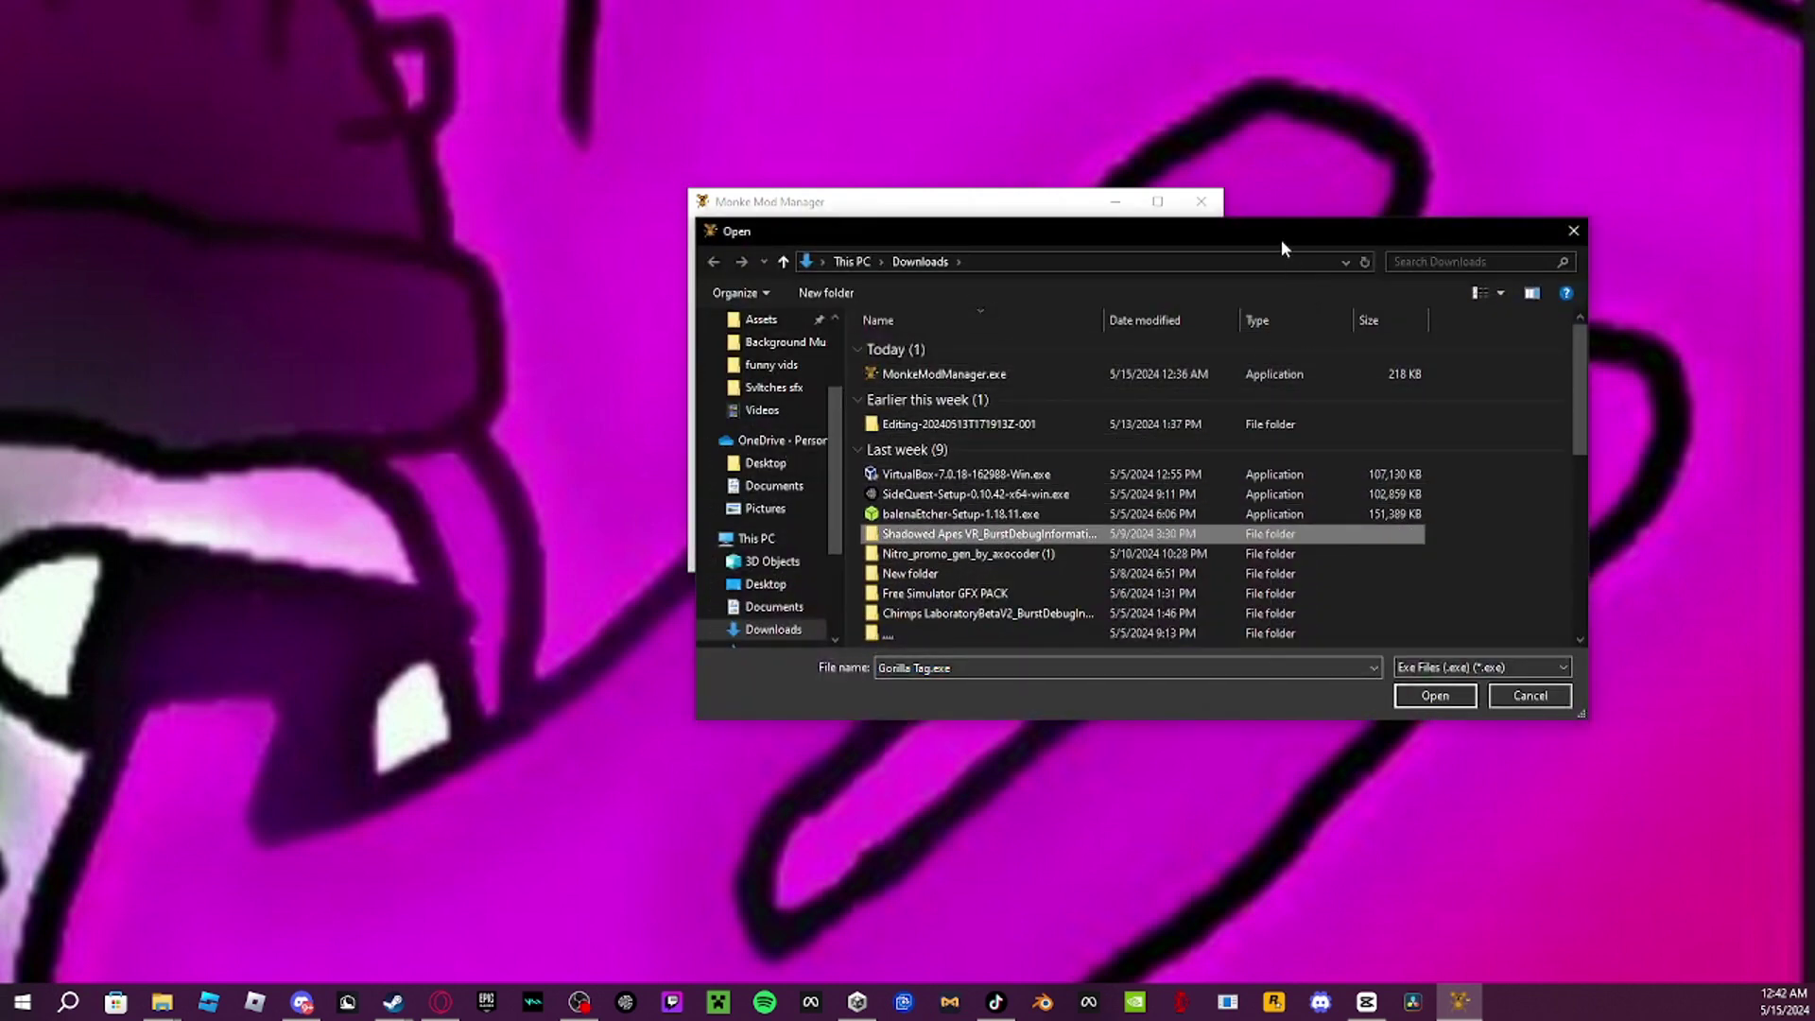
left_click(1568, 231)
- Show the Utilities page with its backup and folder tools
scroll(945, 426, "down", 10)
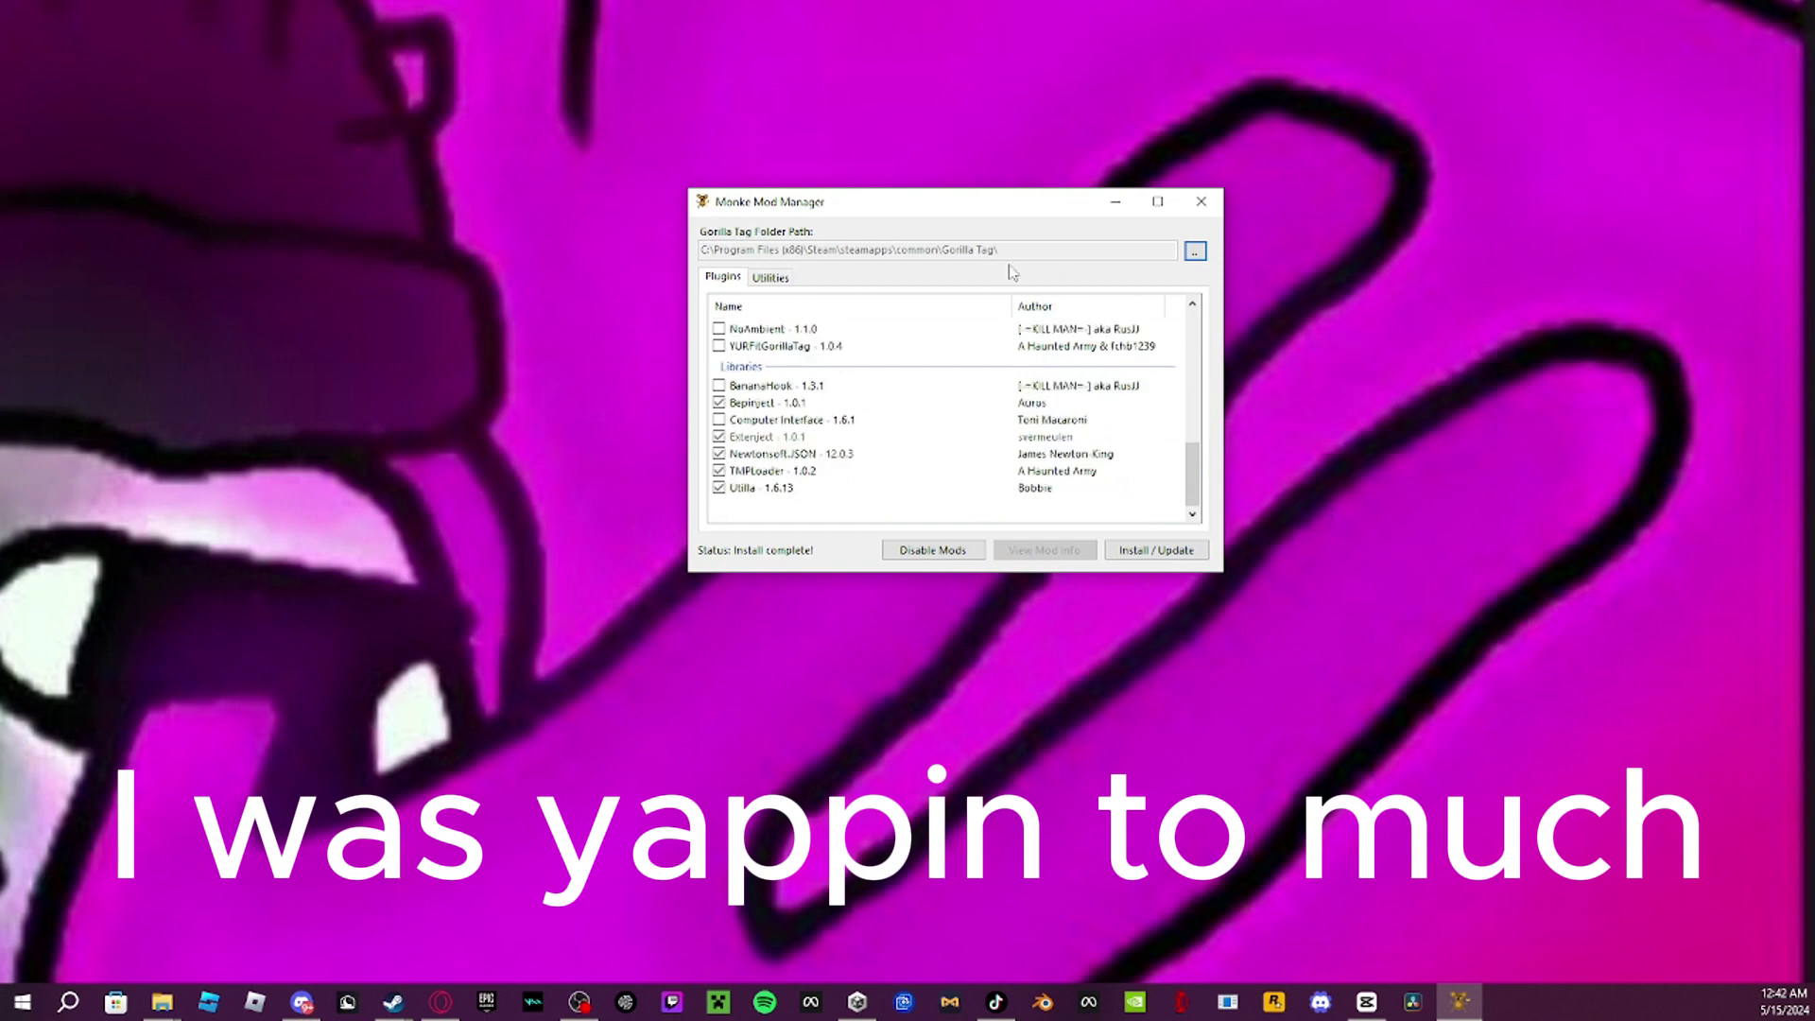
scroll(964, 444, "up", 10)
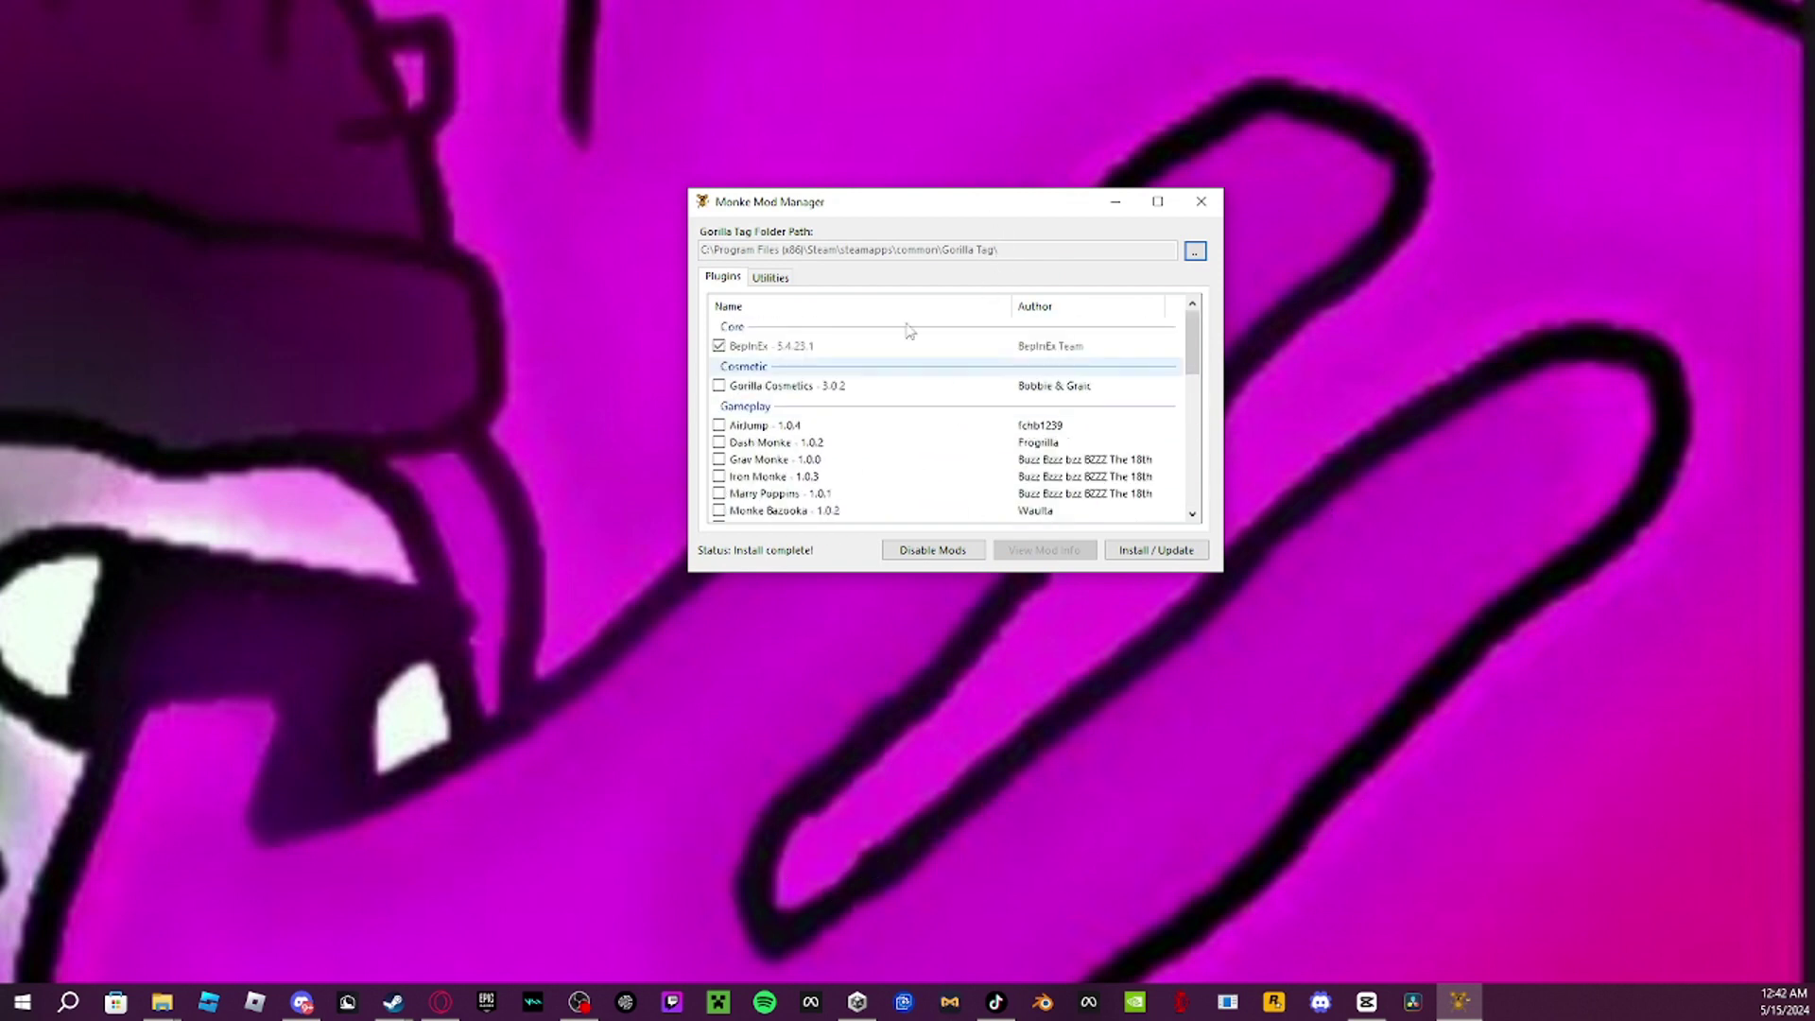
left_click(770, 277)
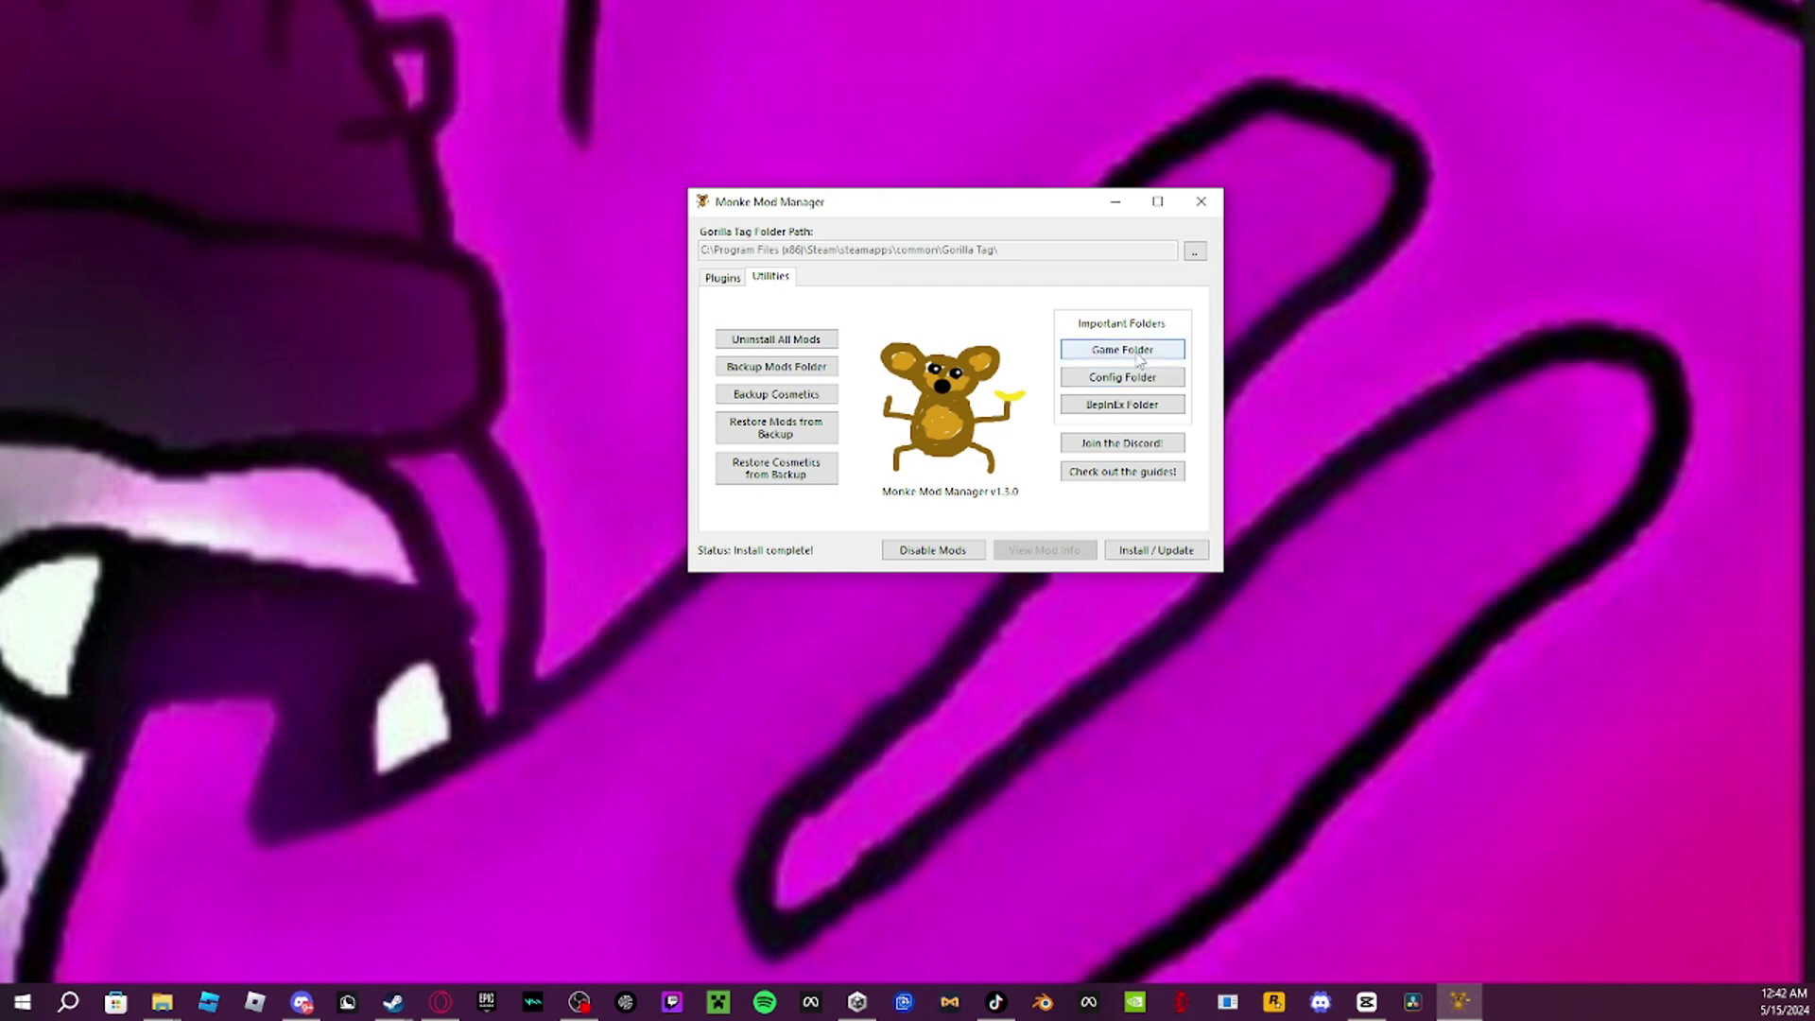
- Open the BepInEx plugins folder, select the seven mod .dll files, then close it
left_click(1134, 405)
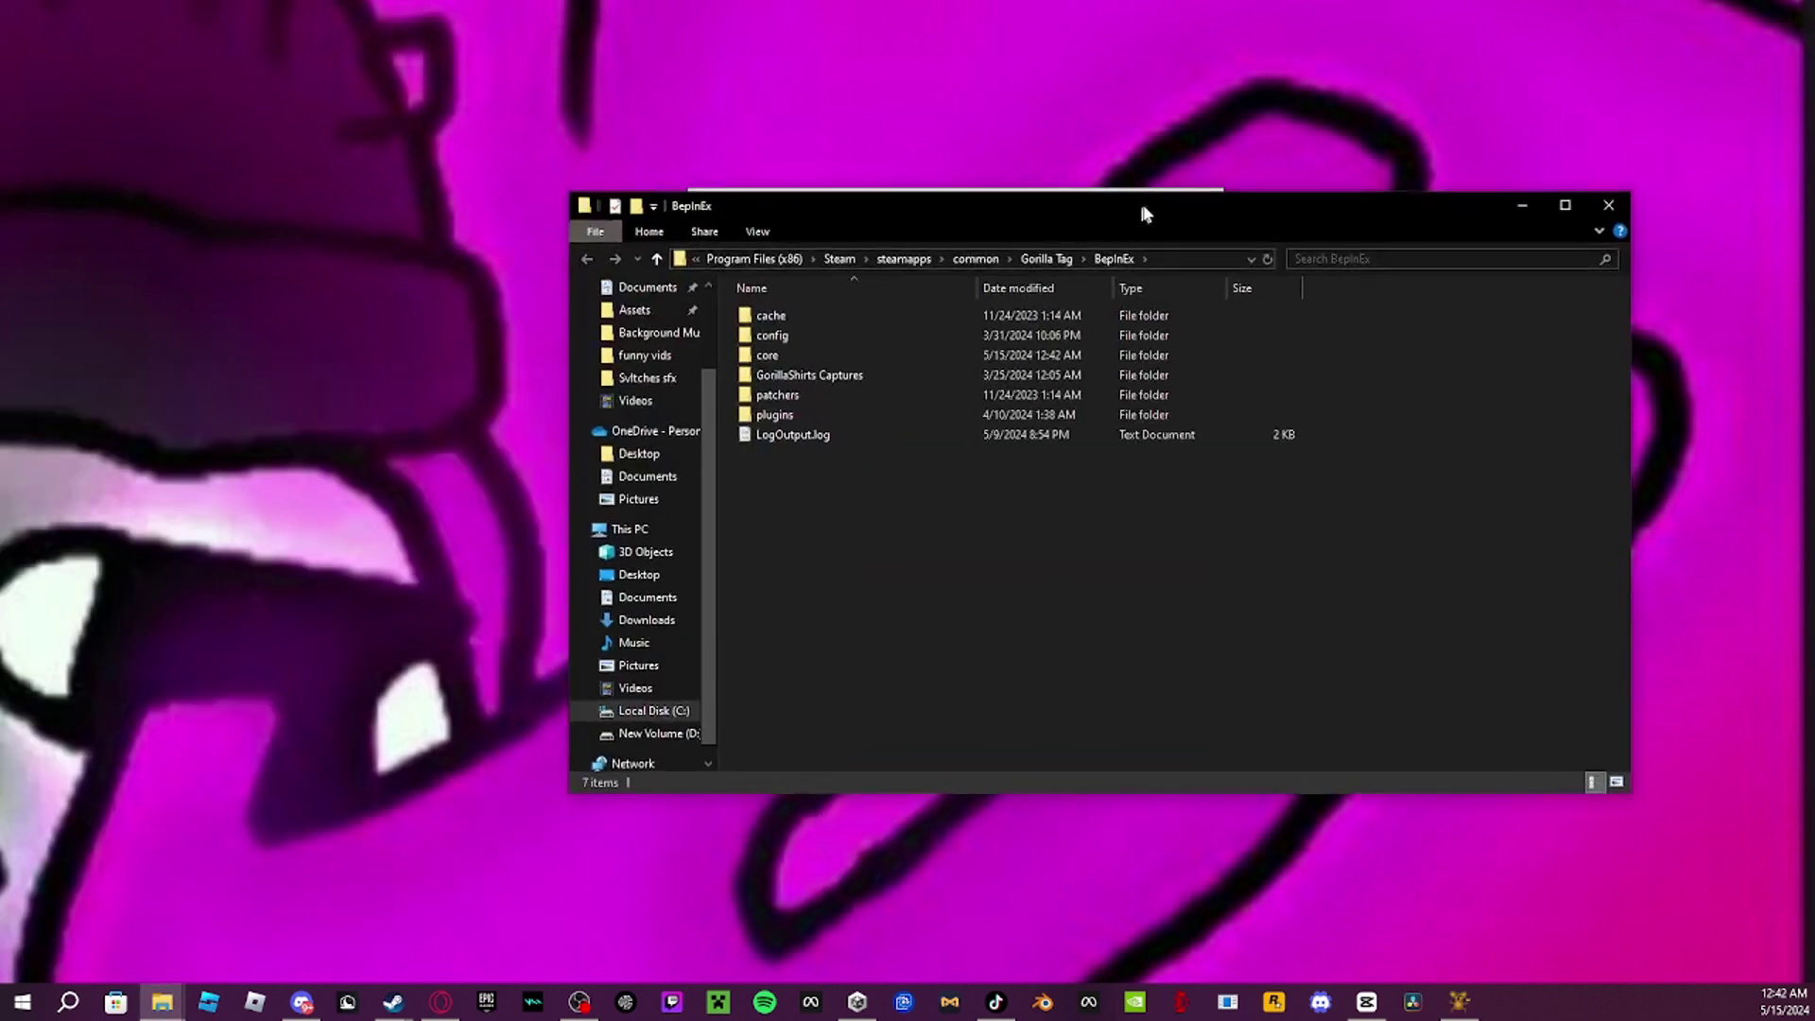
left_click_drag(1138, 198, 944, 176)
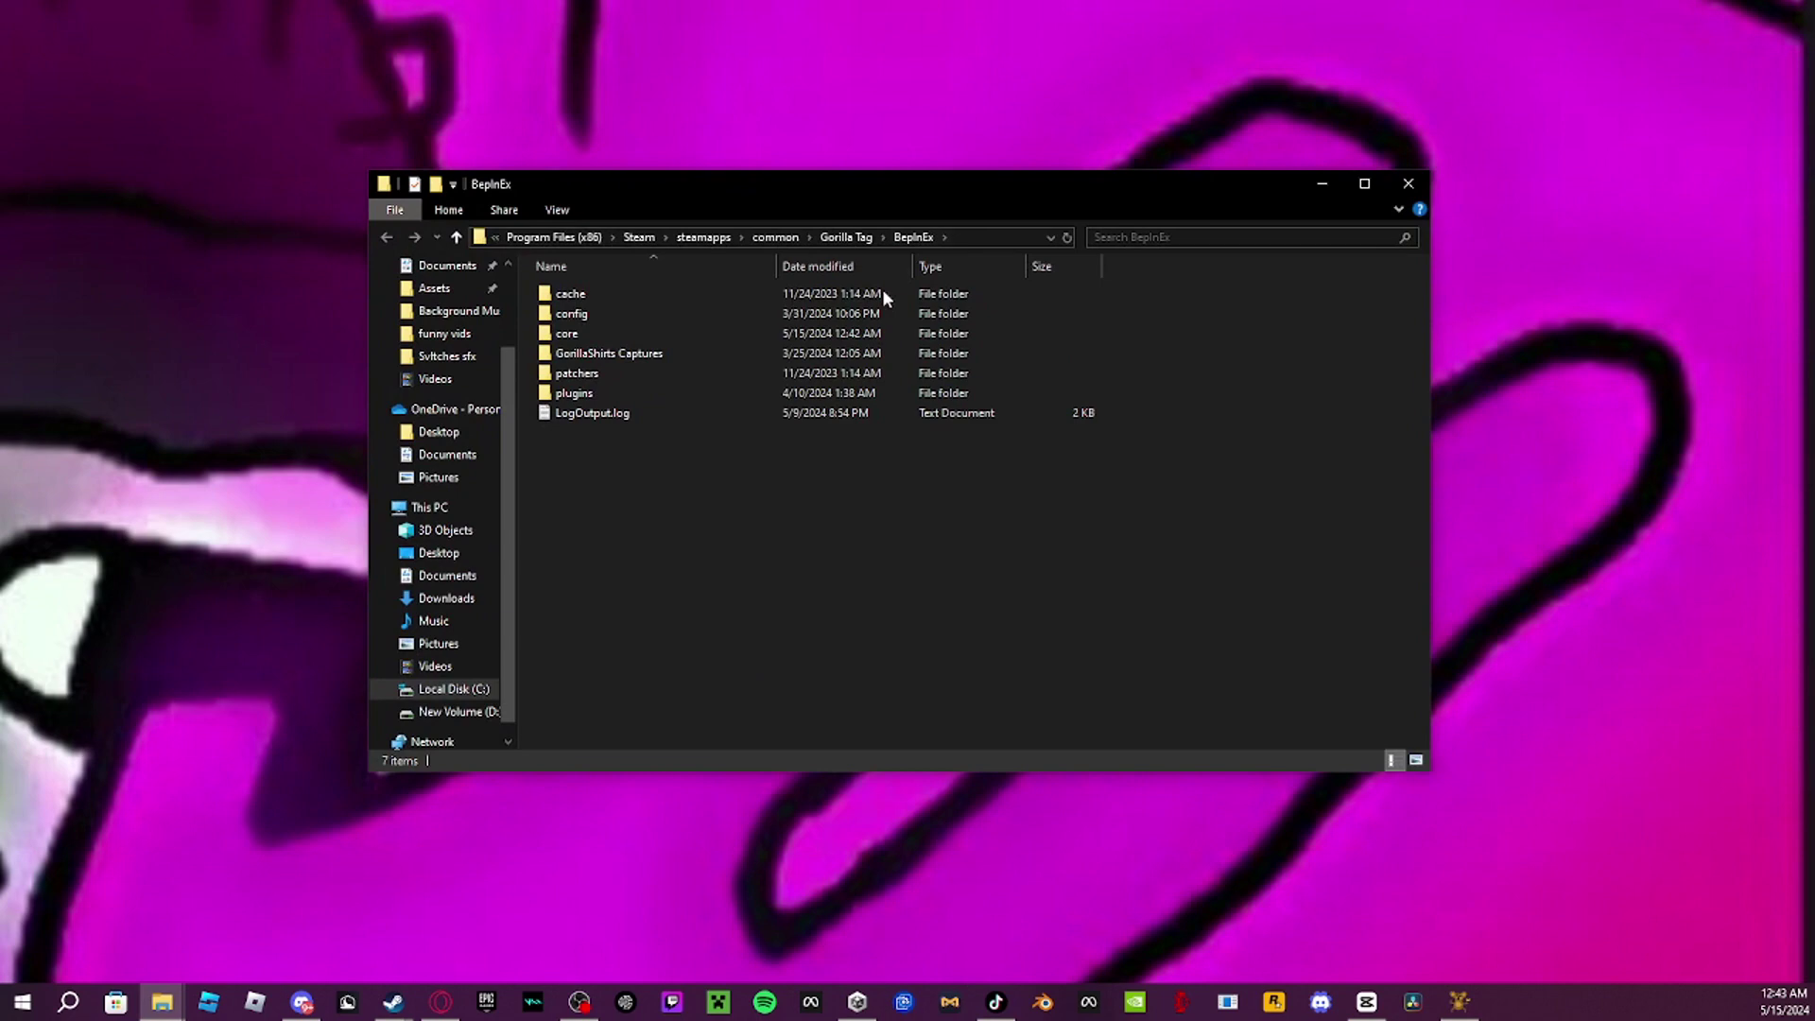
double_click(627, 400)
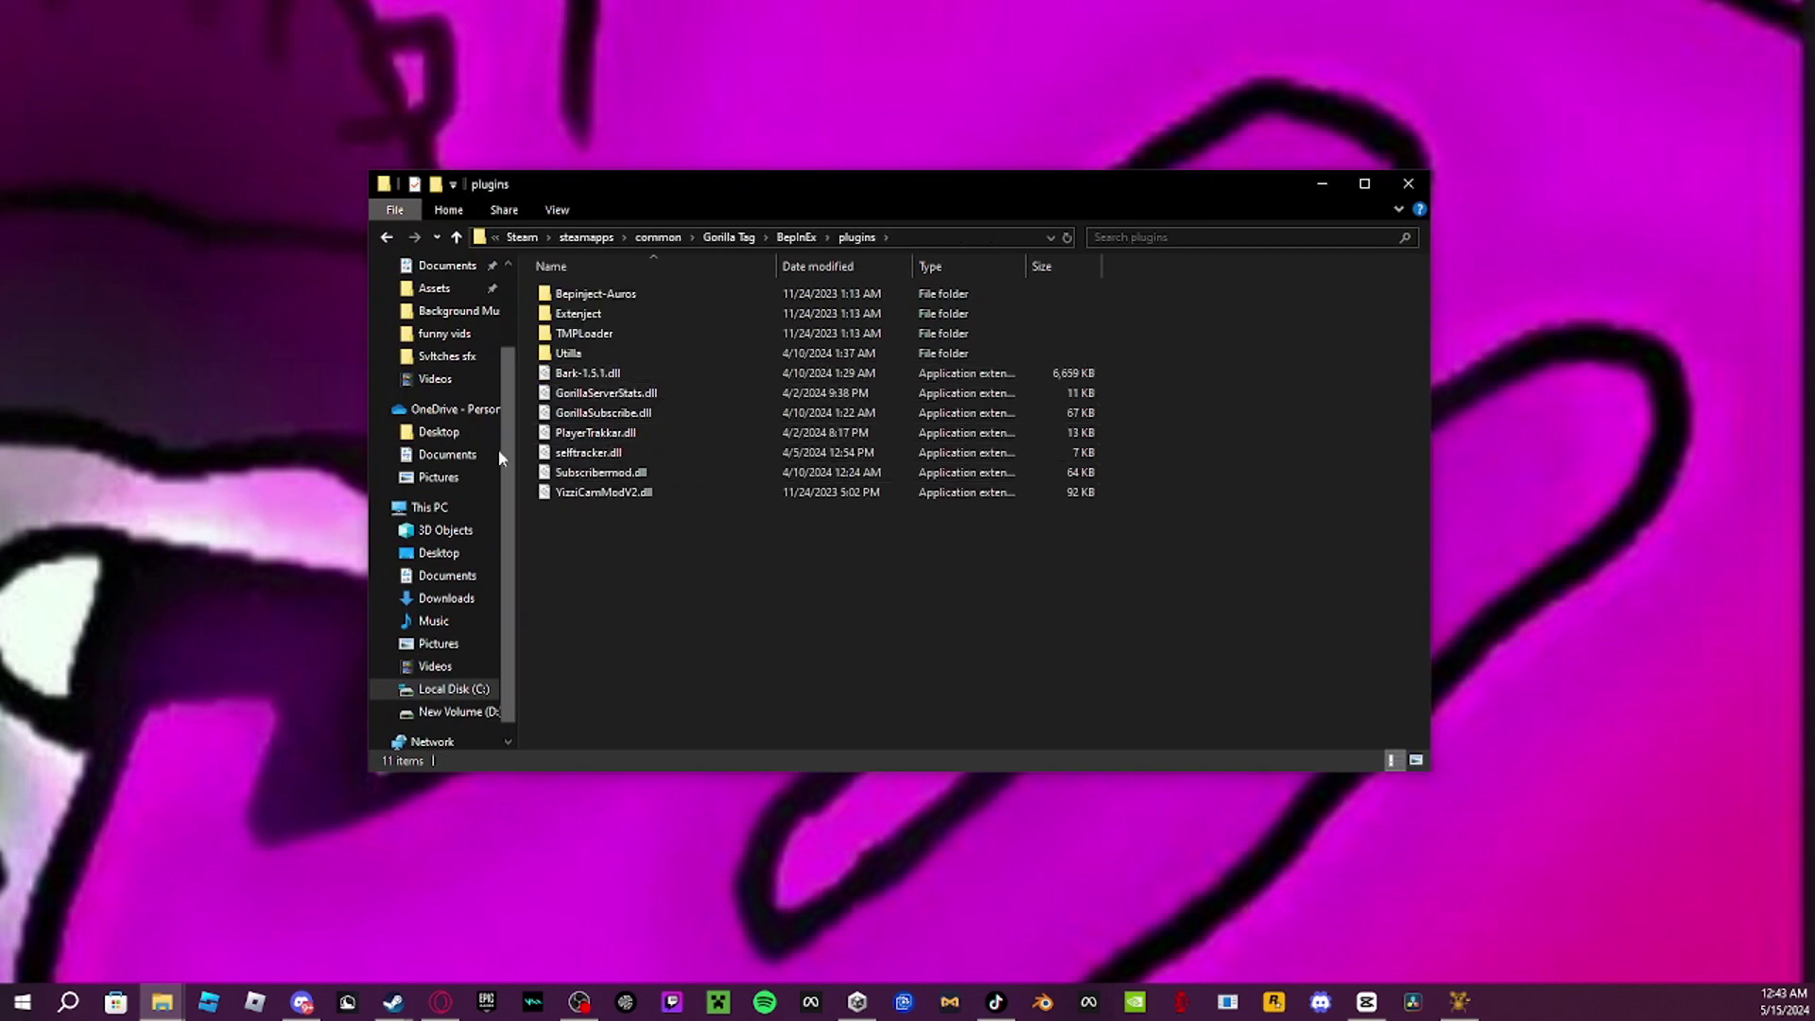
mouse_move(804, 602)
left_mouse_down()
mouse_move(763, 369)
mouse_move(787, 372)
left_mouse_up()
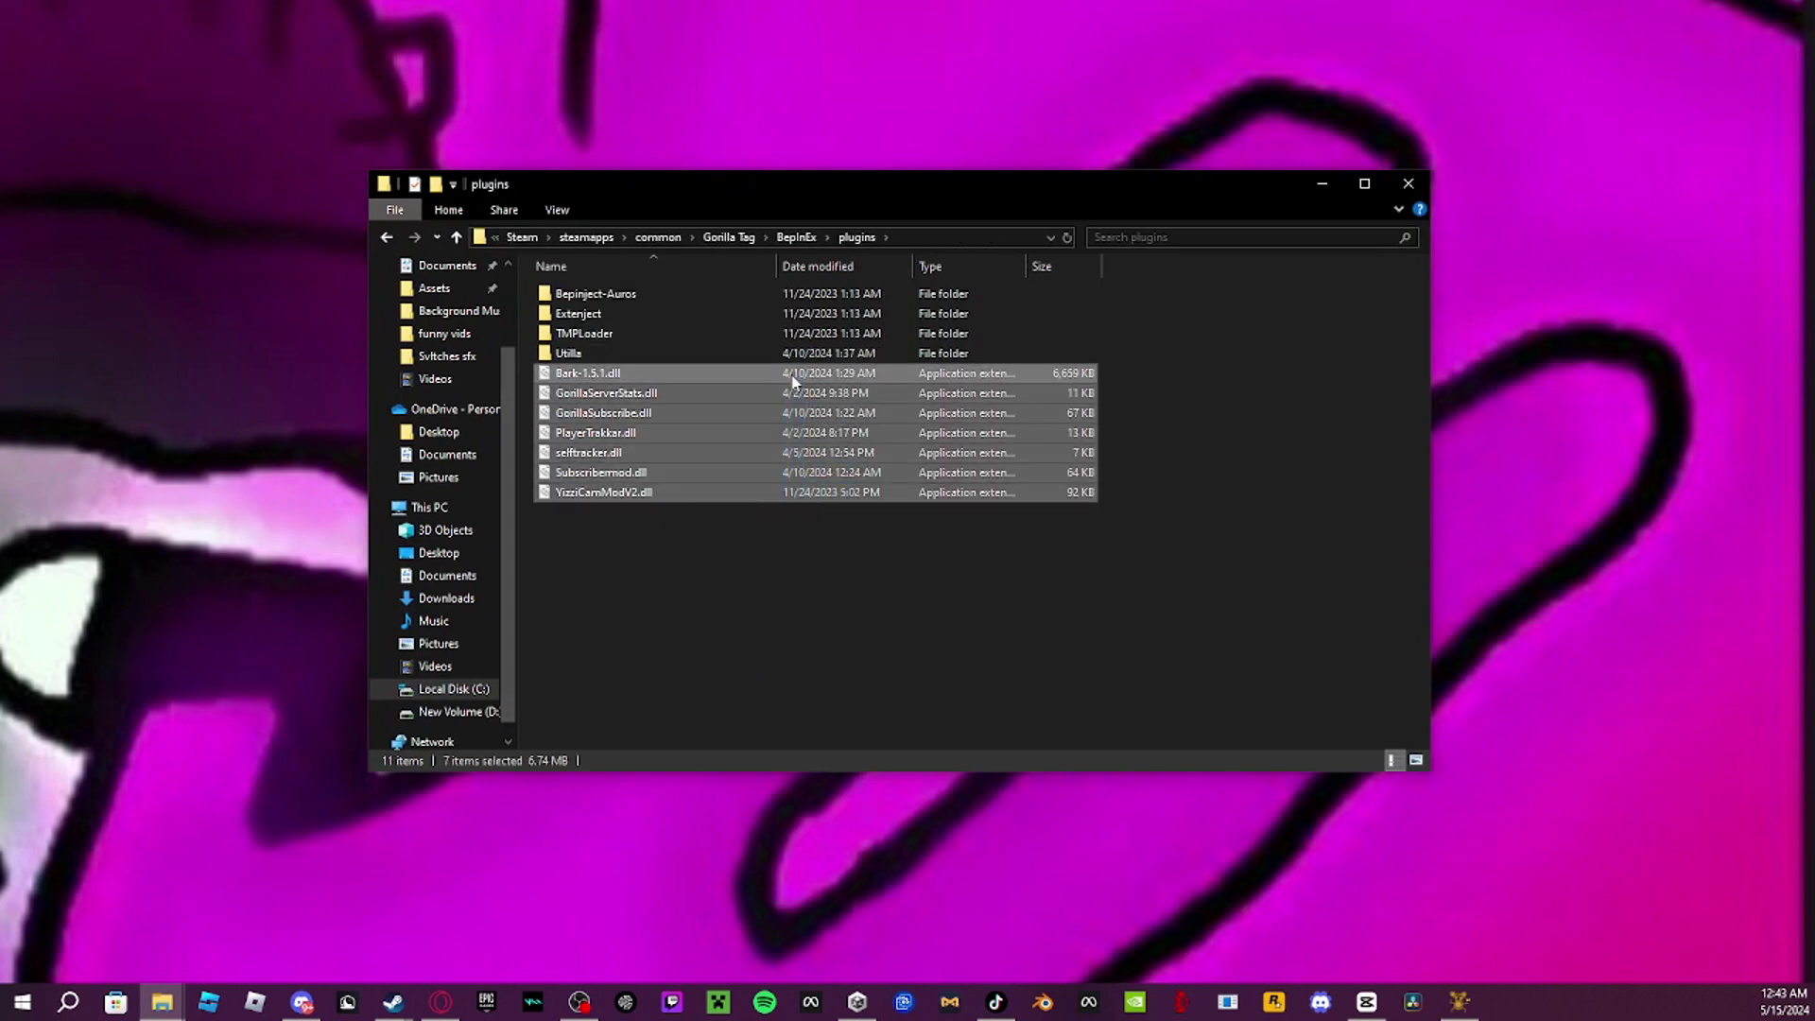
left_click(866, 553)
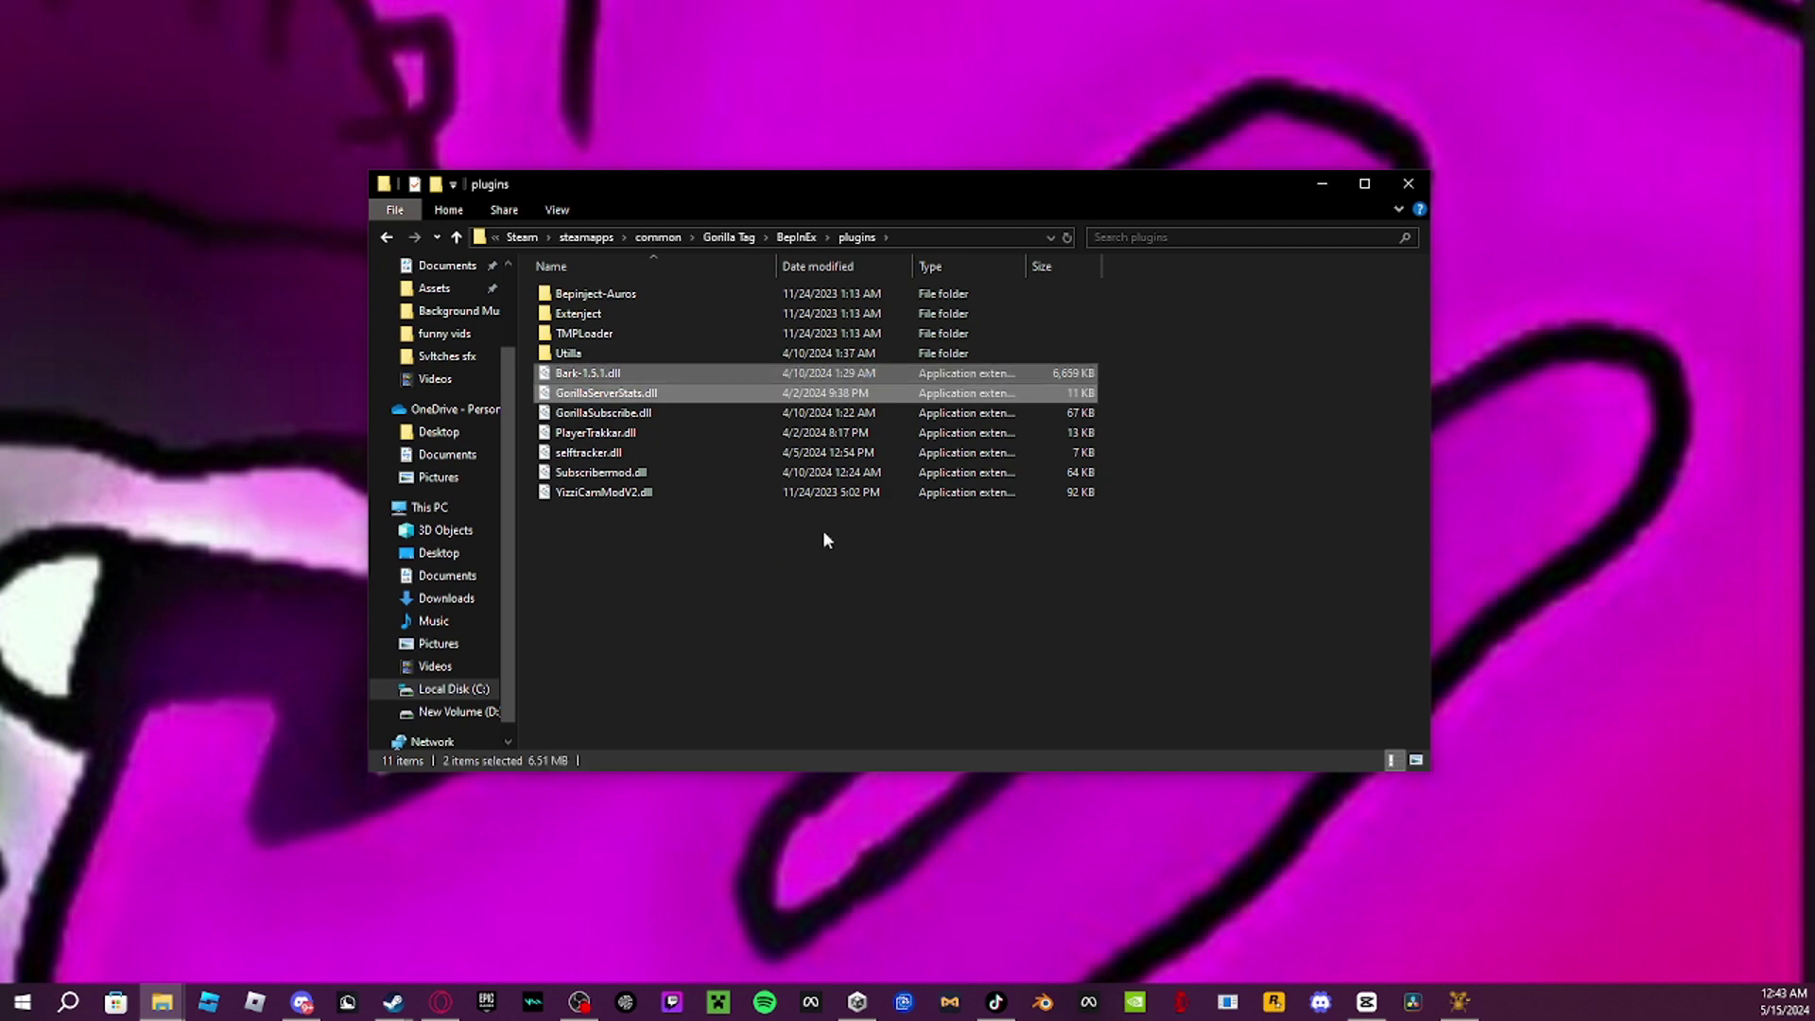
left_click_drag(800, 586, 810, 383)
left_click(1407, 183)
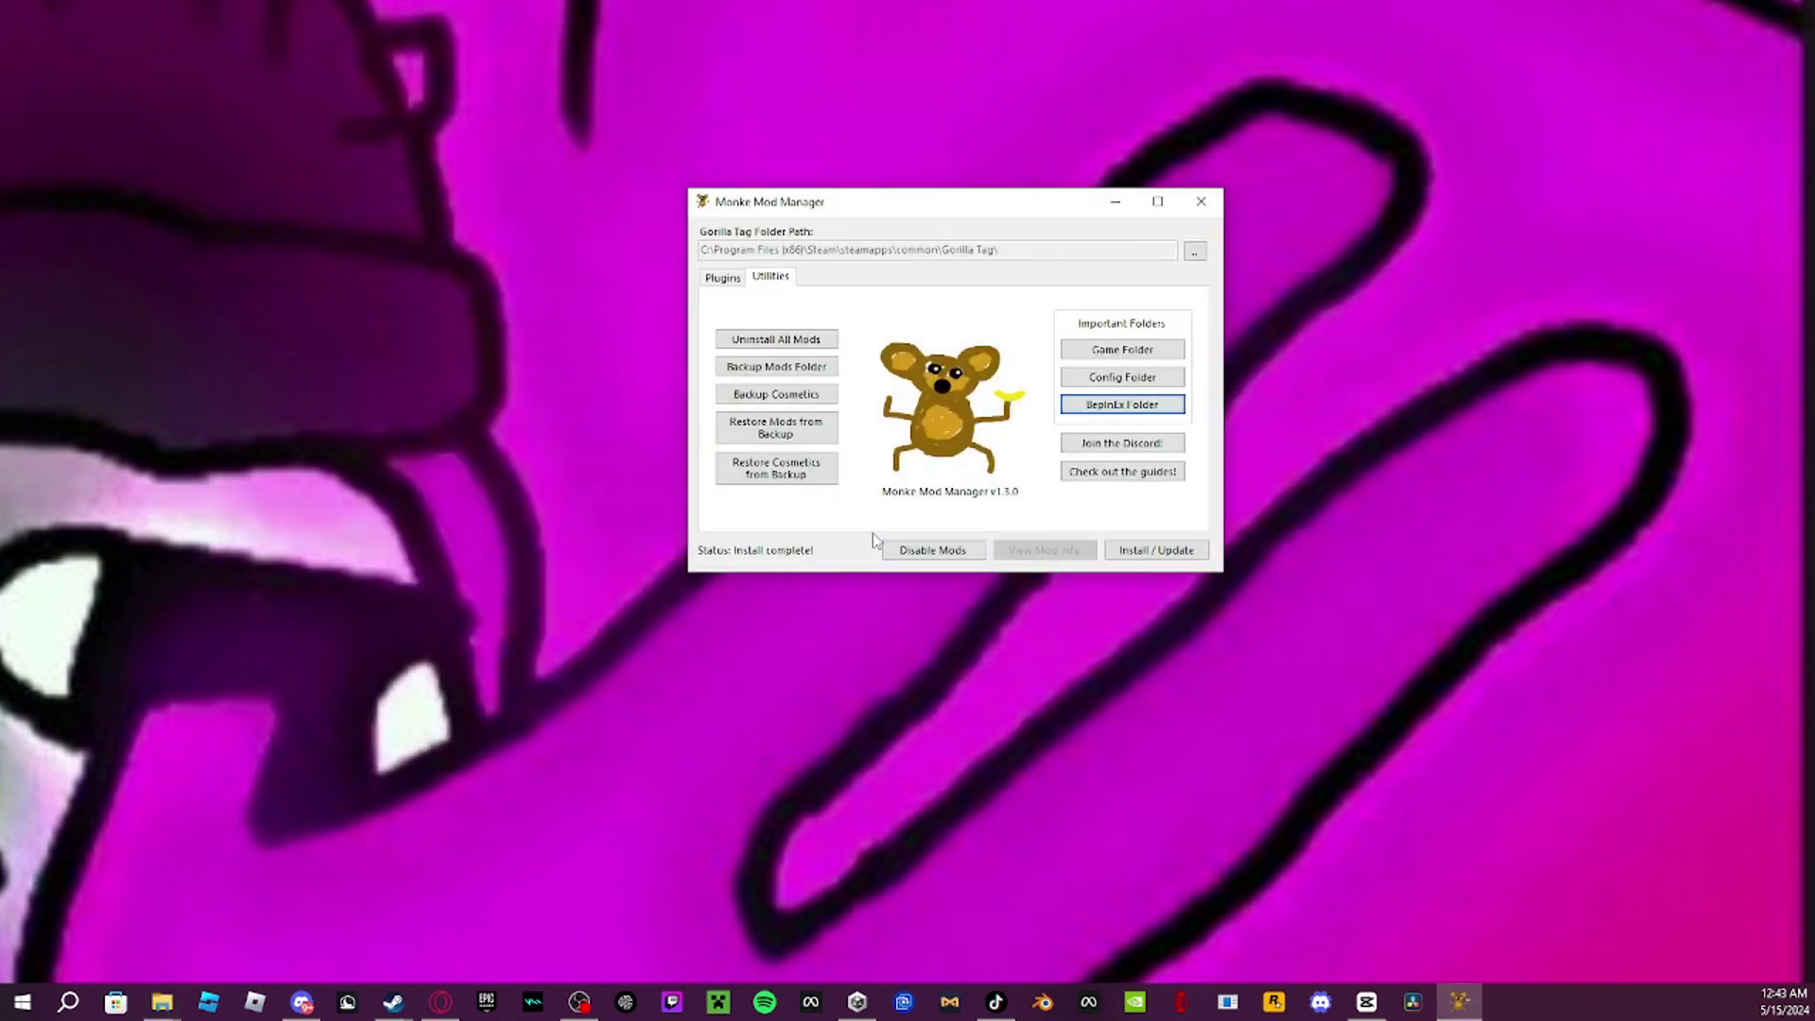
- Reopen the BepInEx plugins folder and select the seven mod .dll files
left_click(1122, 404)
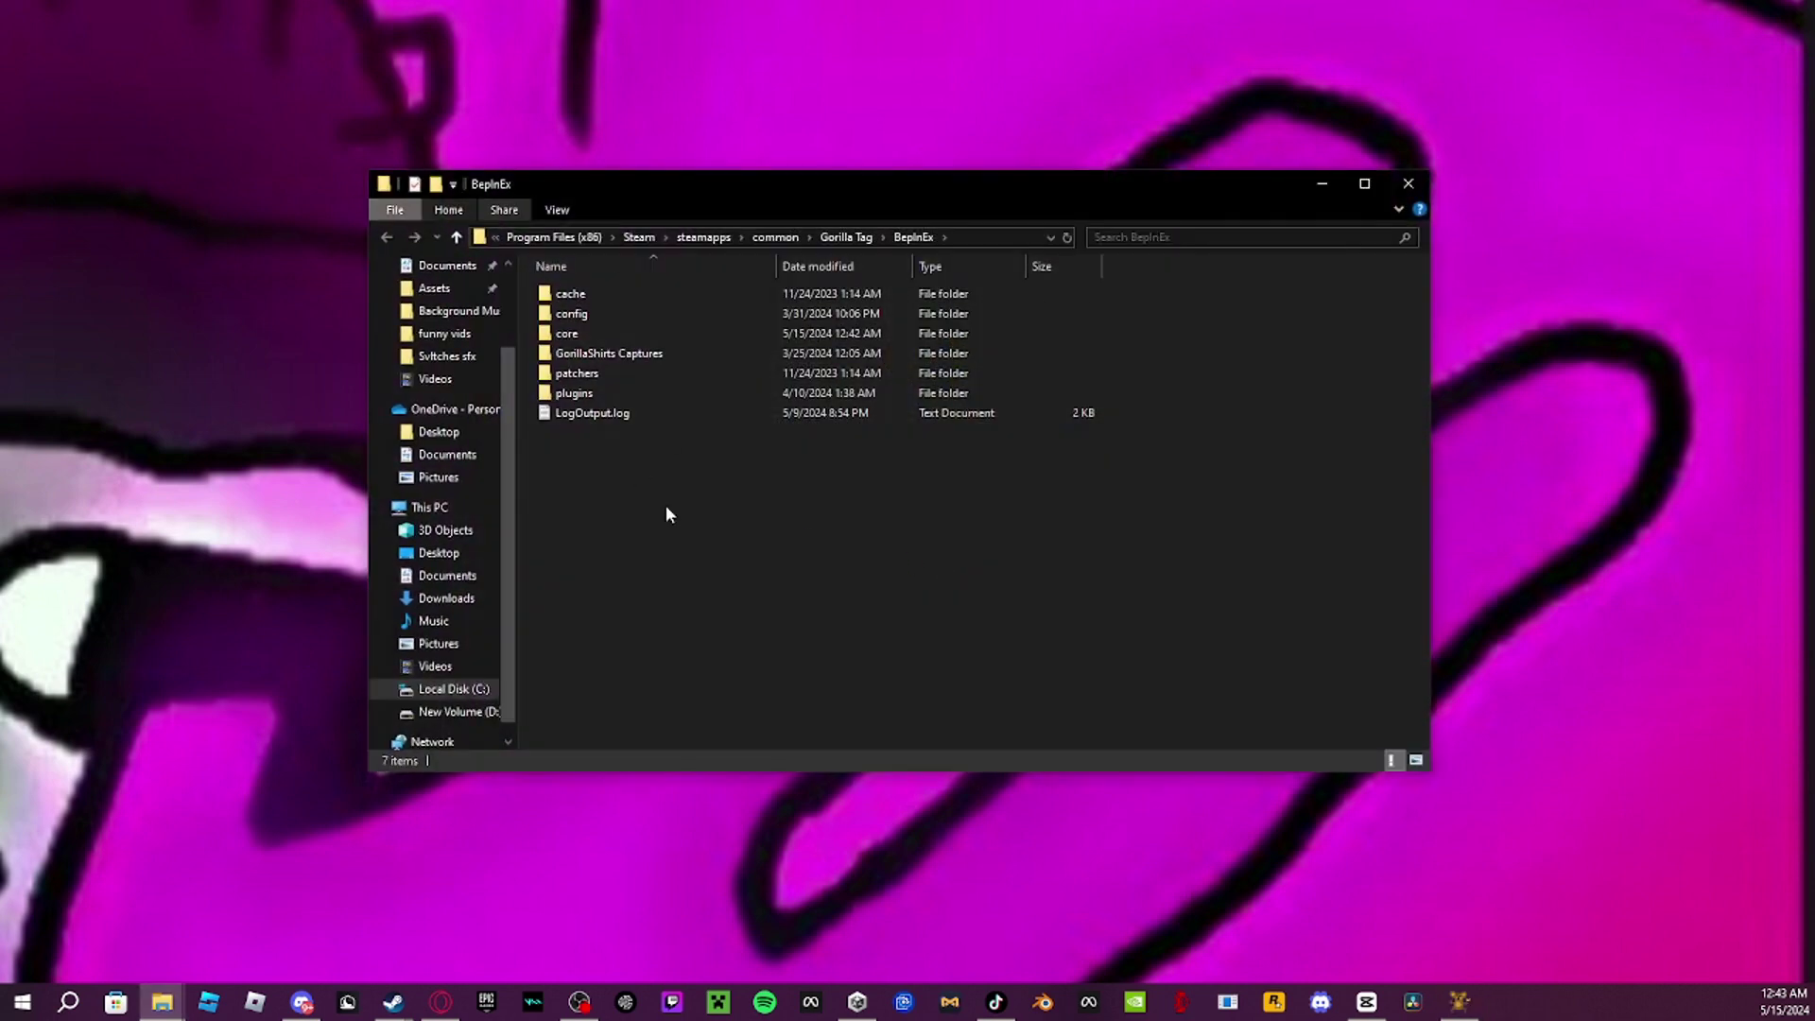
double_click(612, 392)
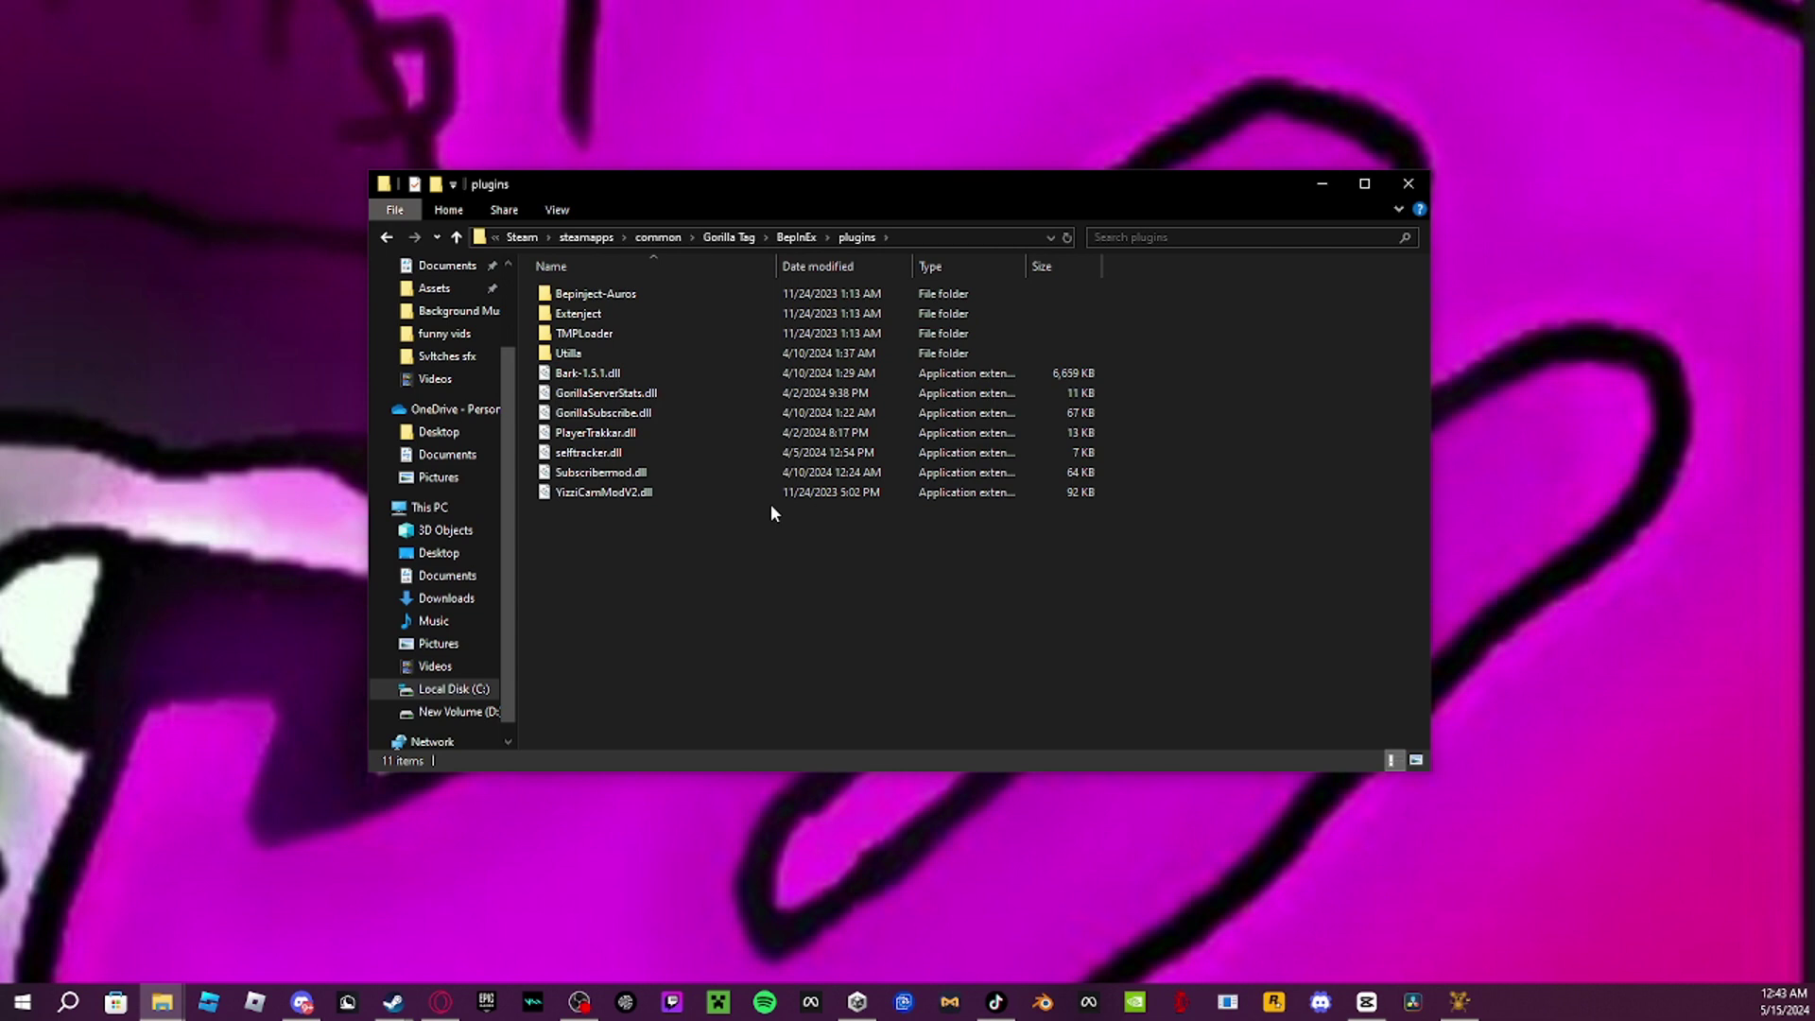
mouse_move(821, 652)
left_mouse_down()
mouse_move(737, 450)
mouse_move(683, 467)
mouse_move(674, 562)
left_mouse_up()
mouse_move(949, 588)
left_mouse_down()
mouse_move(742, 394)
mouse_move(695, 372)
left_mouse_up()
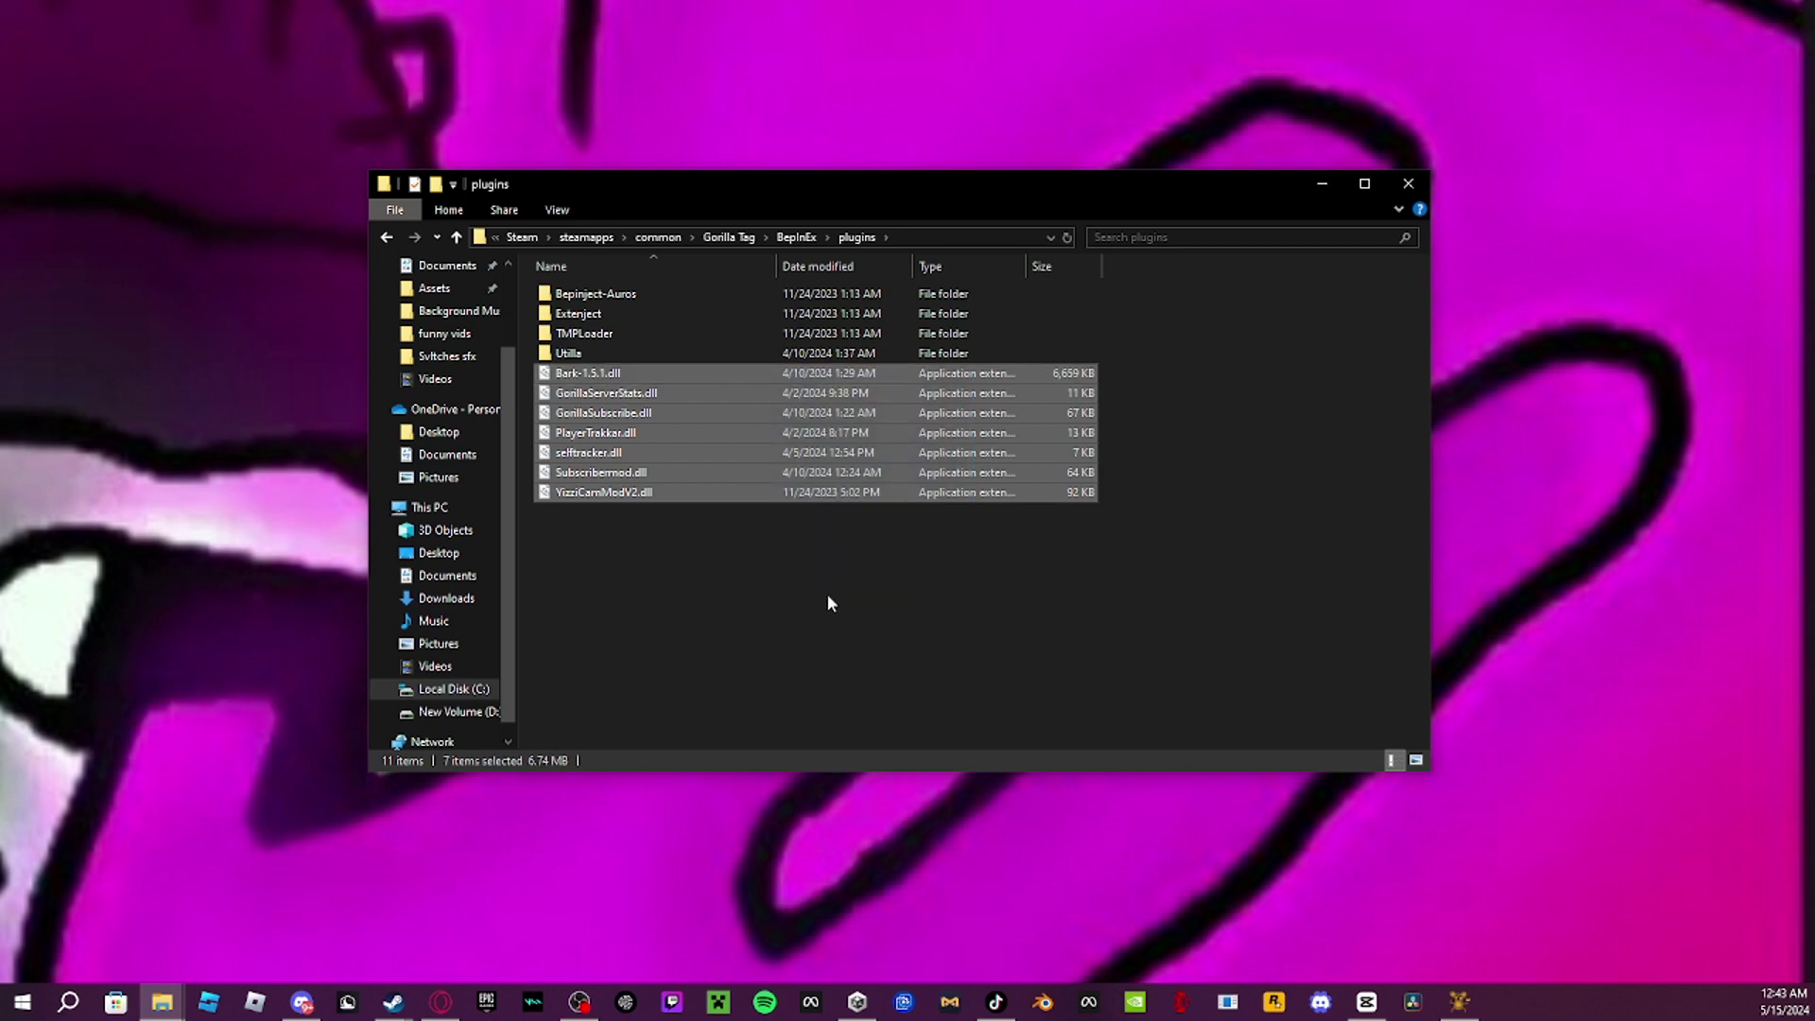
mouse_move(825, 595)
left_mouse_down()
mouse_move(646, 372)
mouse_move(729, 401)
mouse_move(669, 374)
left_mouse_up()
left_click(737, 624)
mouse_move(738, 626)
left_mouse_down()
mouse_move(554, 279)
mouse_move(581, 369)
left_mouse_up()
left_click(936, 612)
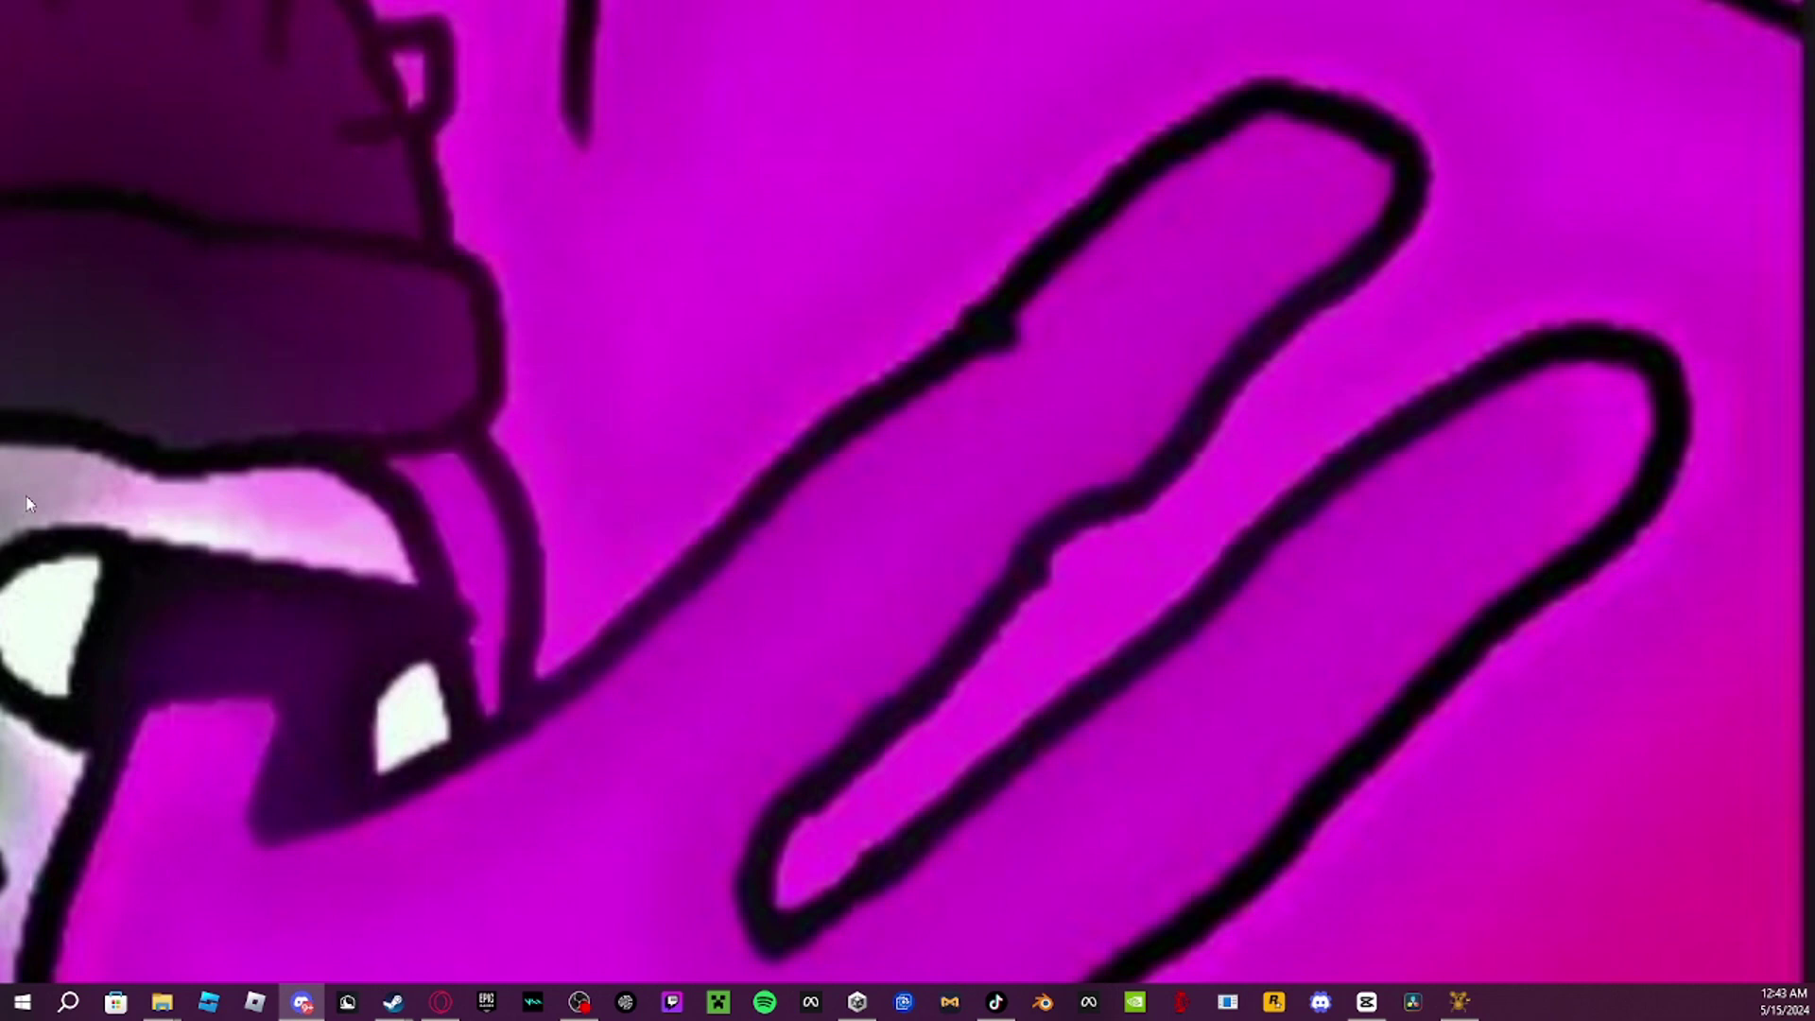
- Bring the plugins folder window back from the taskbar and move it up
left_click(1459, 1001)
left_click(787, 648)
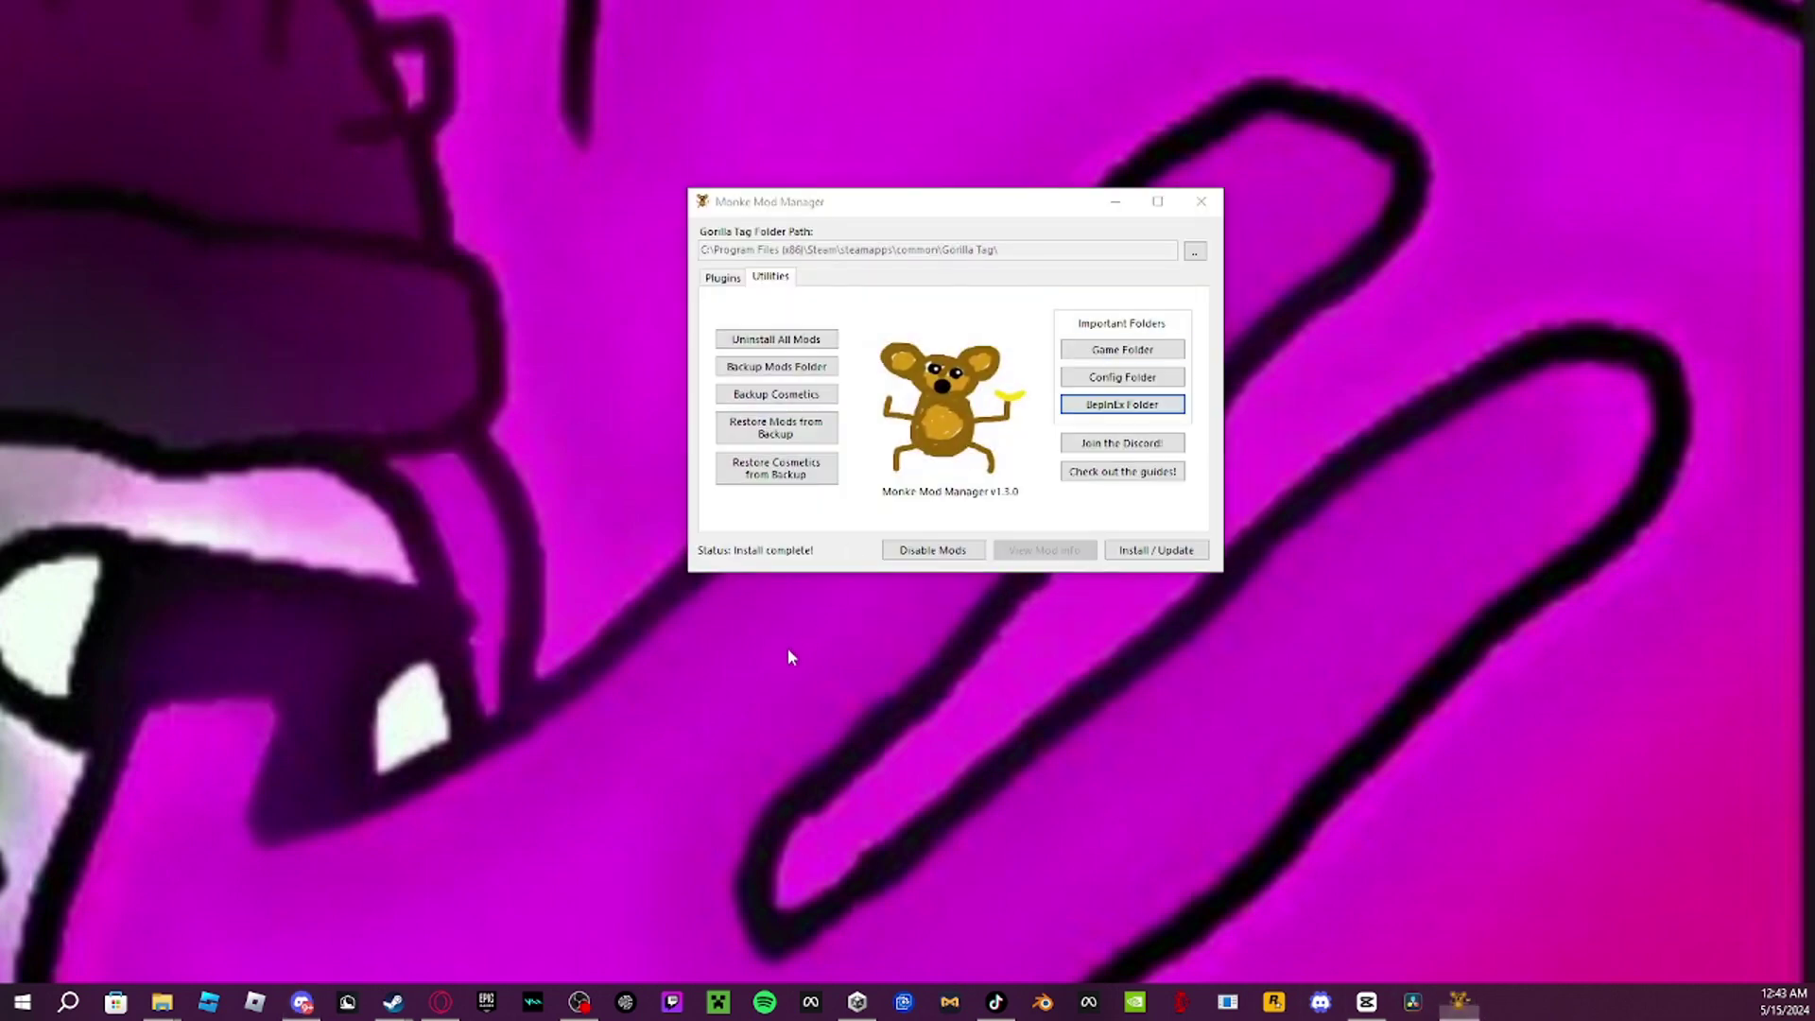
mouse_move(162, 1001)
left_click(471, 916)
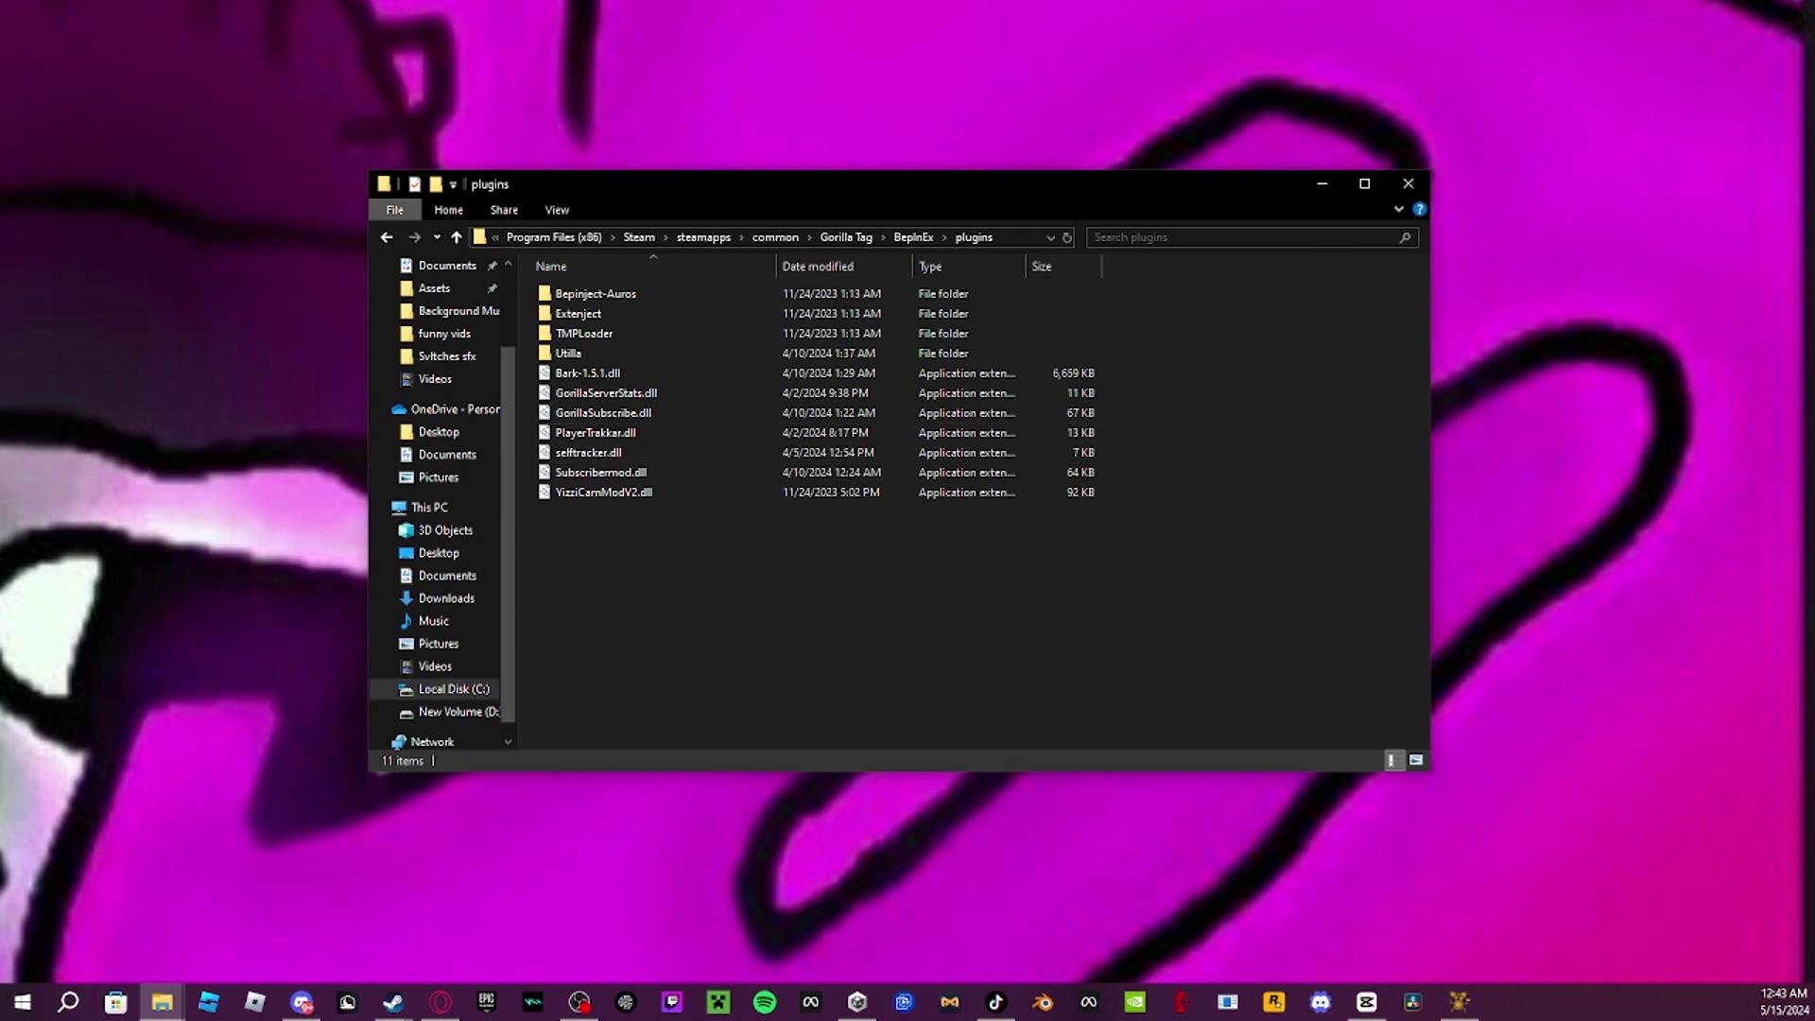
mouse_move(751, 194)
left_mouse_down()
mouse_move(746, 153)
mouse_move(874, 148)
left_mouse_up()
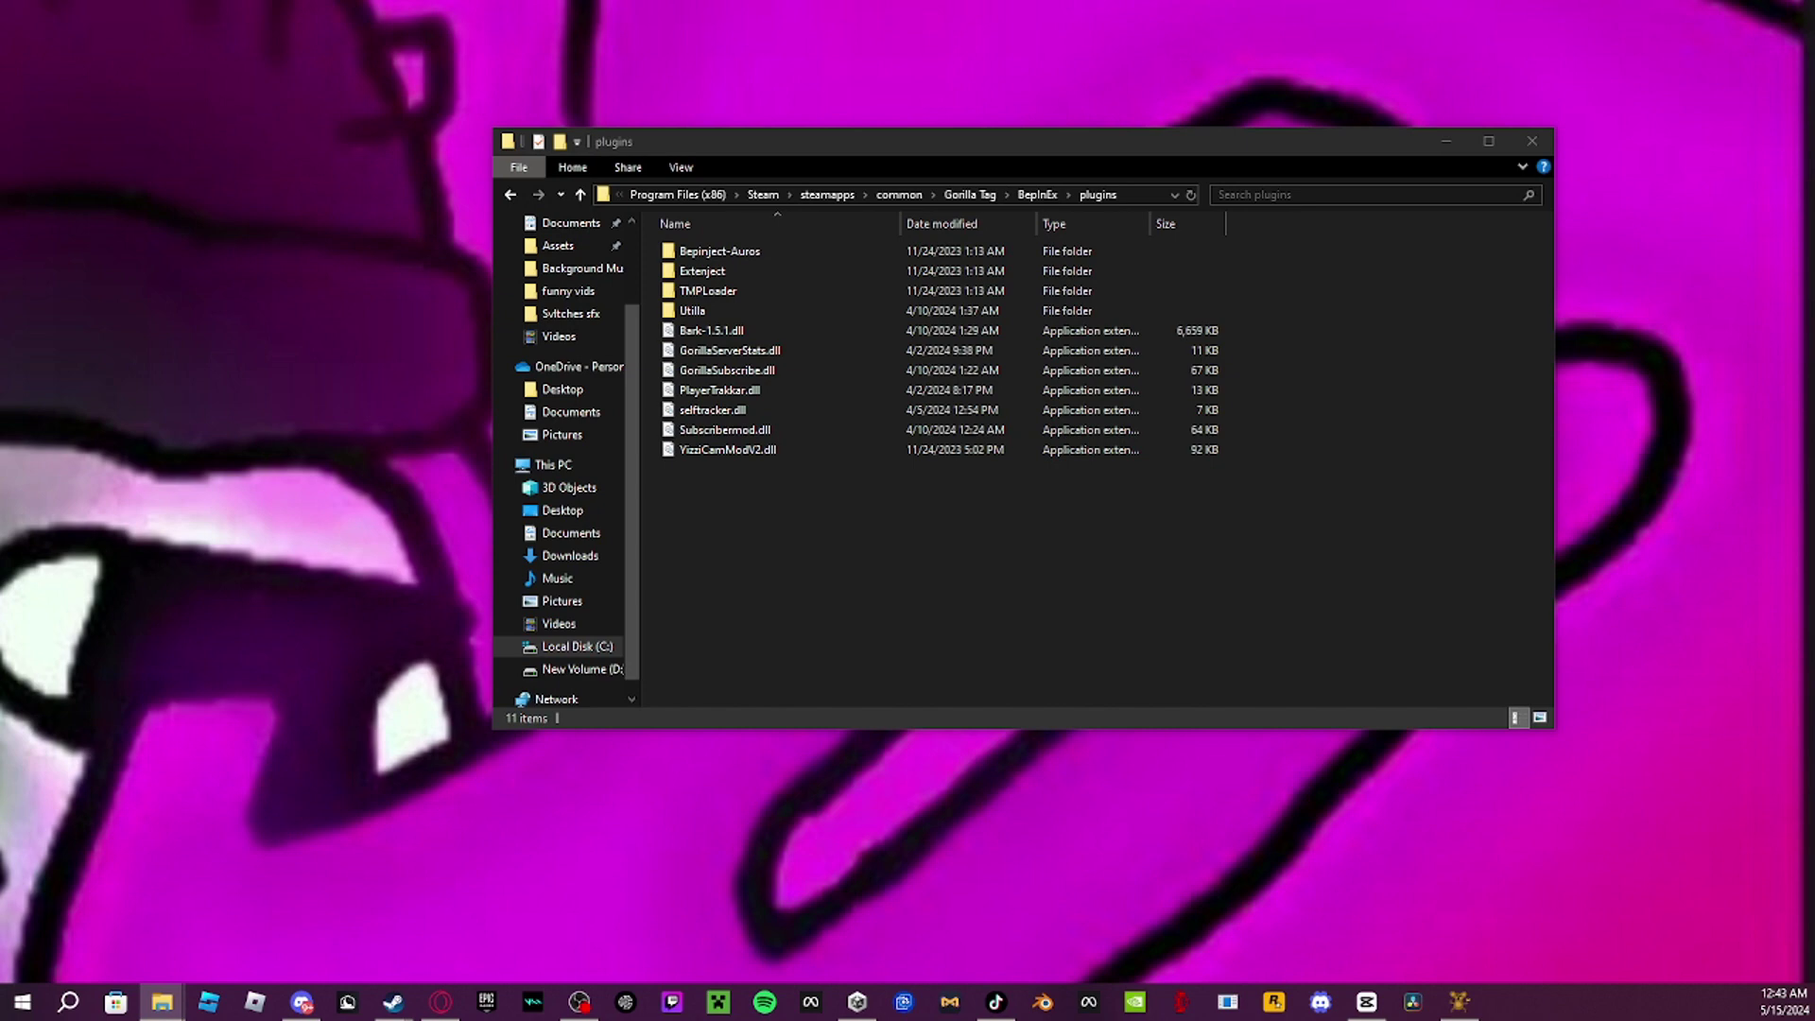
- Delete the stray PNG dropped into plugins and select the seven .dll files
left_click_drag(749, 547, 752, 587)
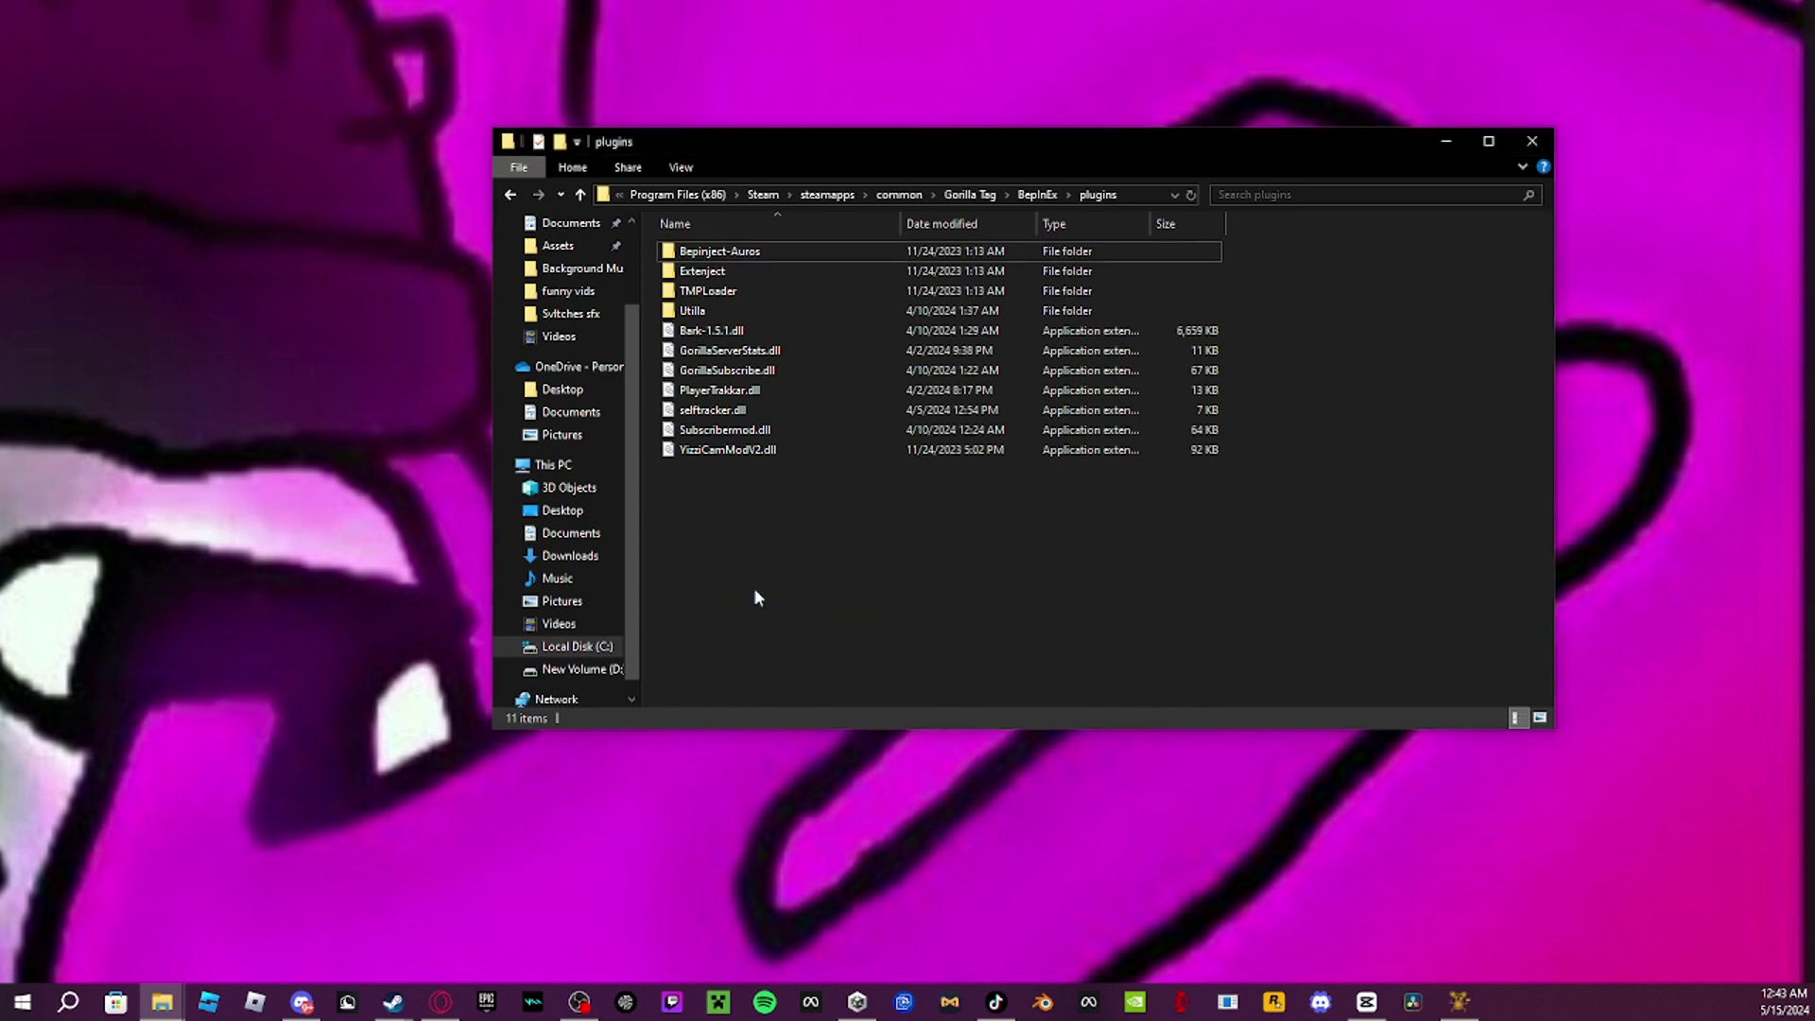
right_click(752, 481)
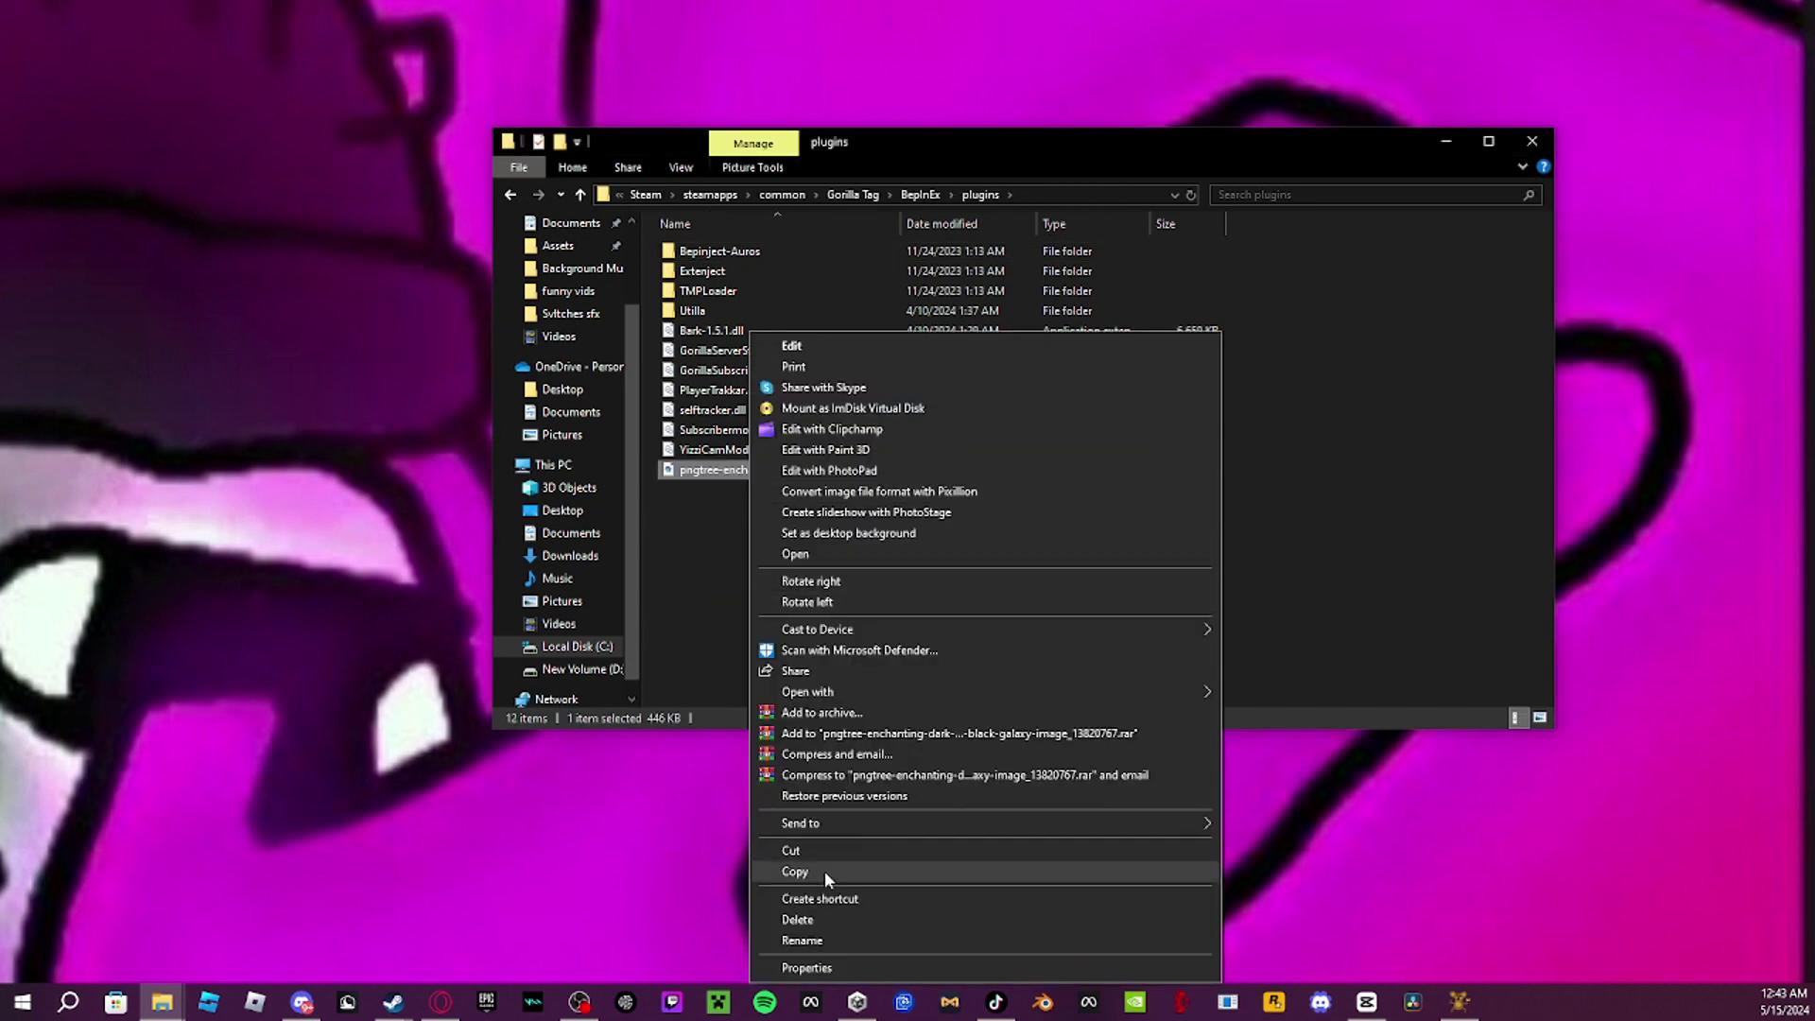
left_click(796, 921)
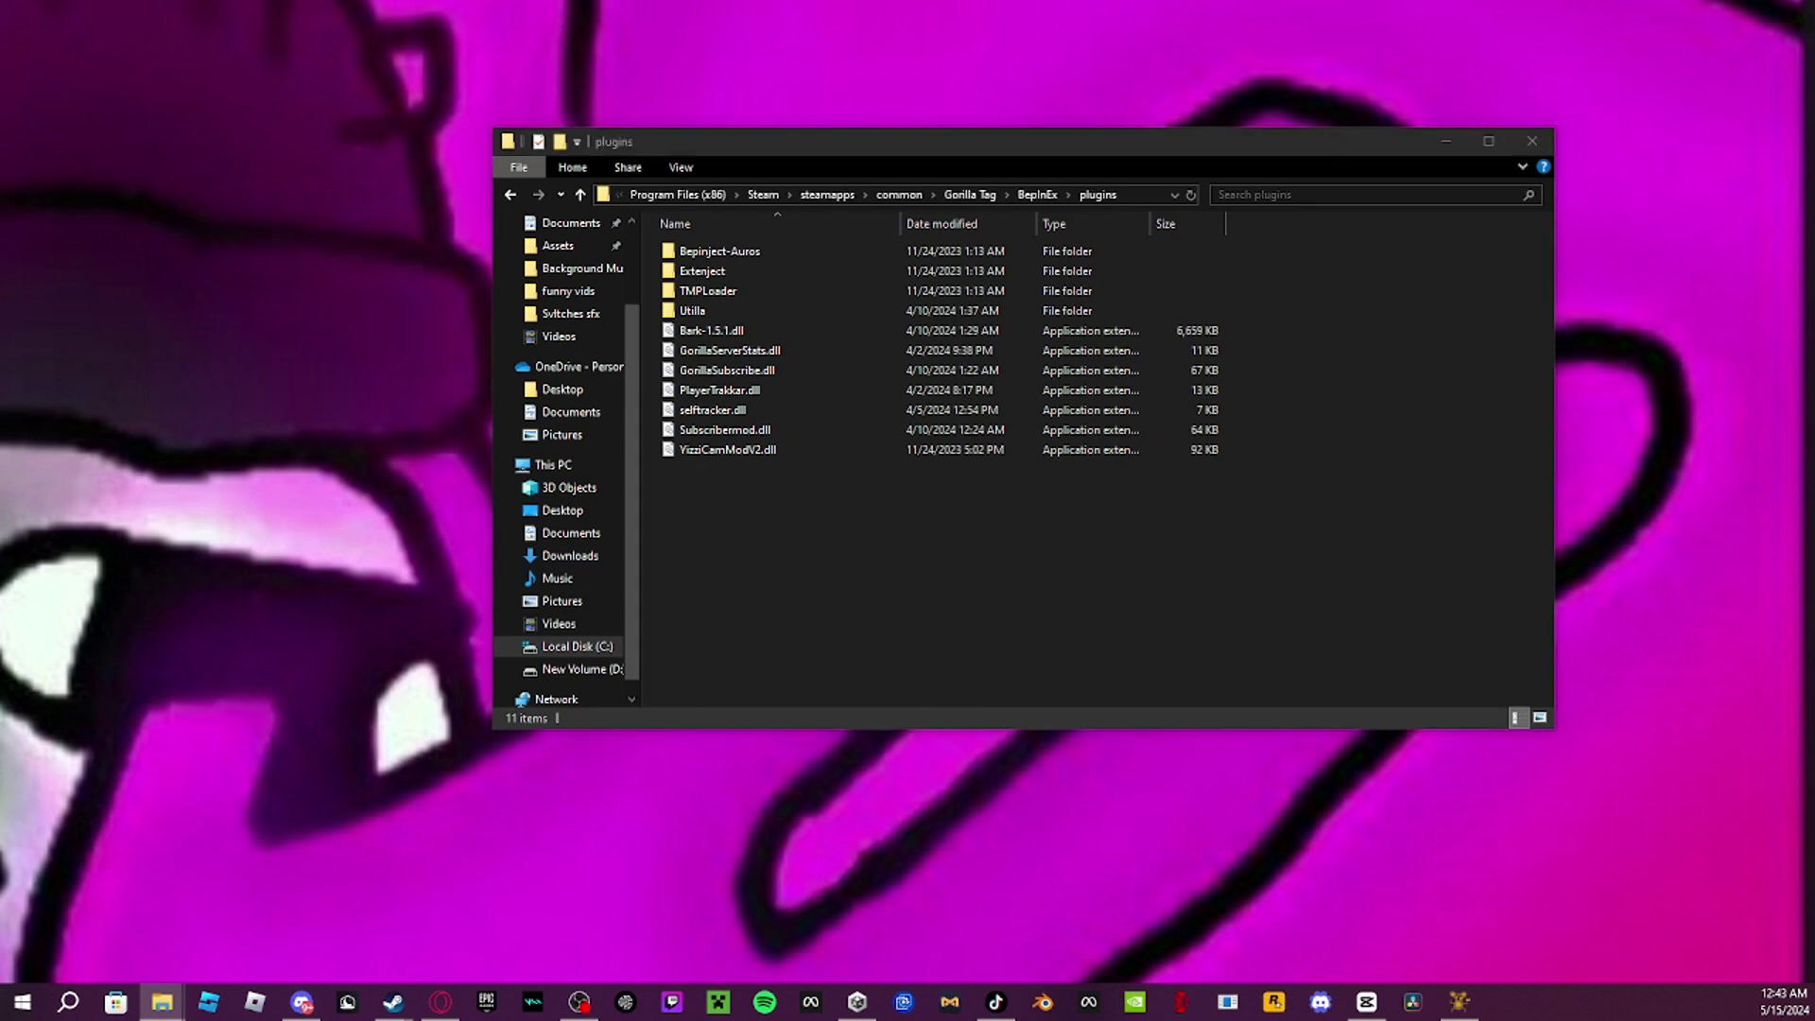
mouse_move(945, 616)
left_mouse_down()
mouse_move(837, 316)
mouse_move(805, 320)
mouse_move(801, 539)
mouse_move(757, 326)
left_mouse_up()
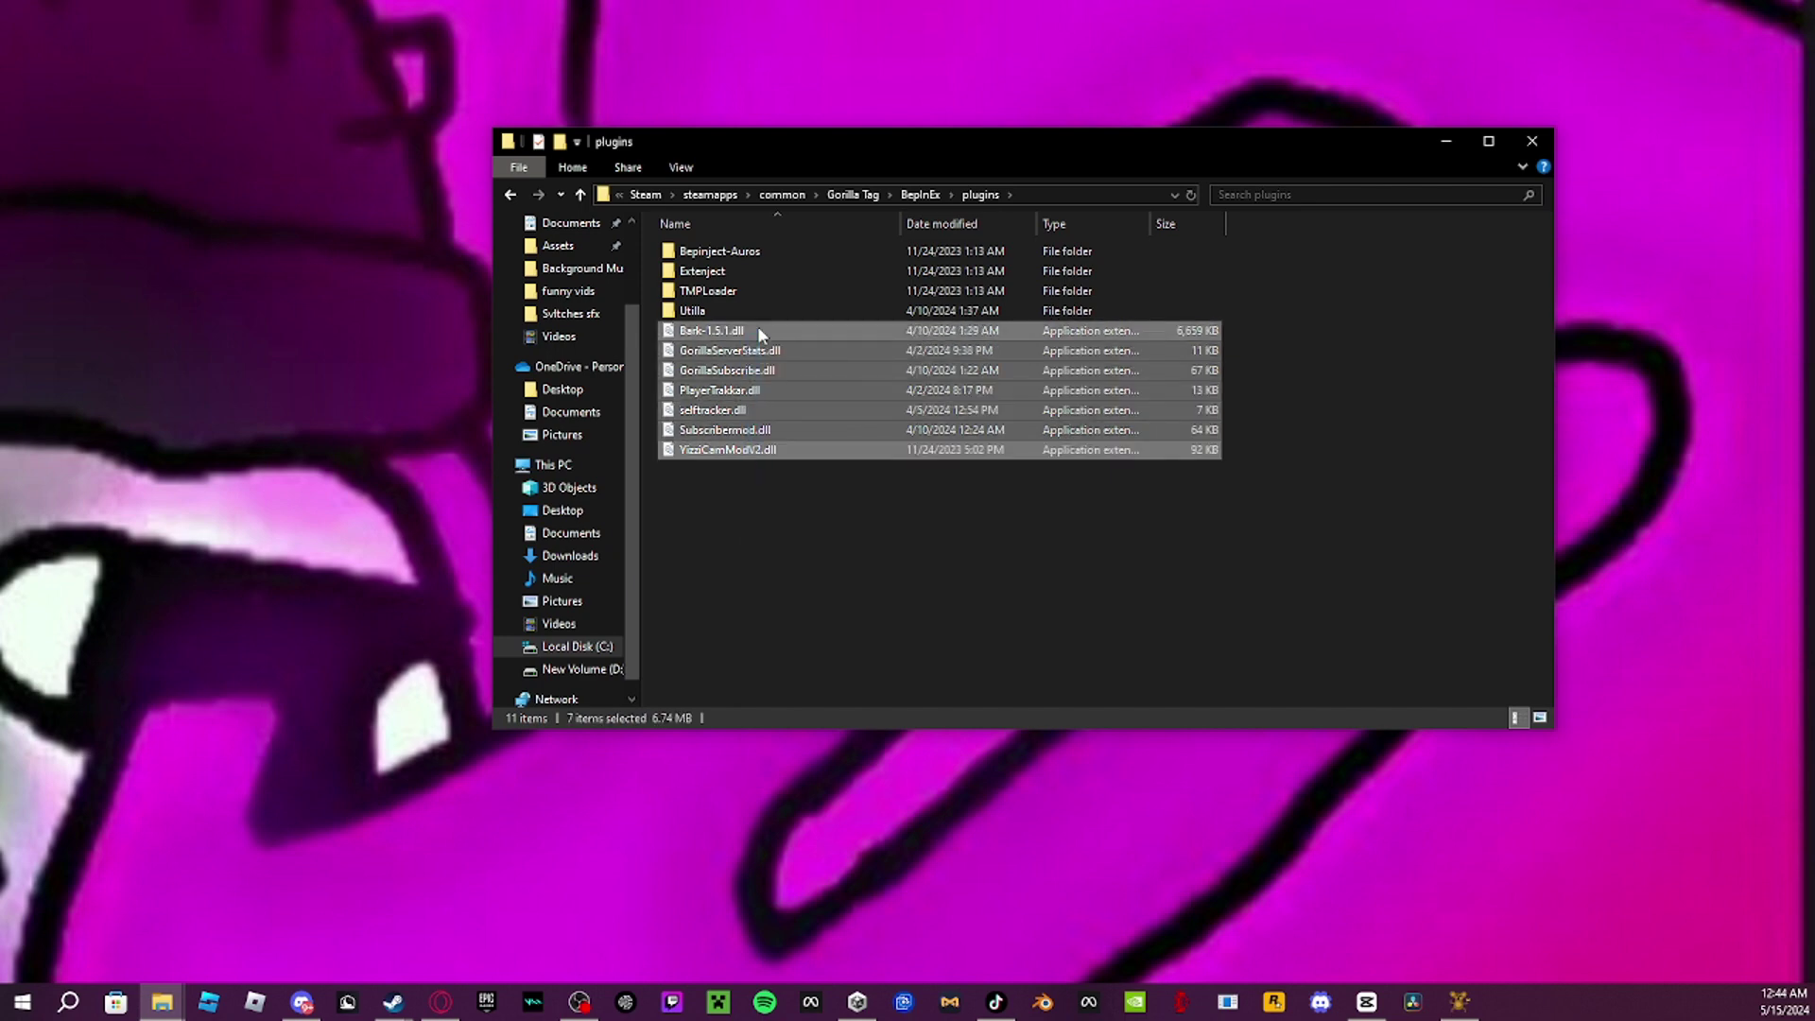
left_click(869, 581)
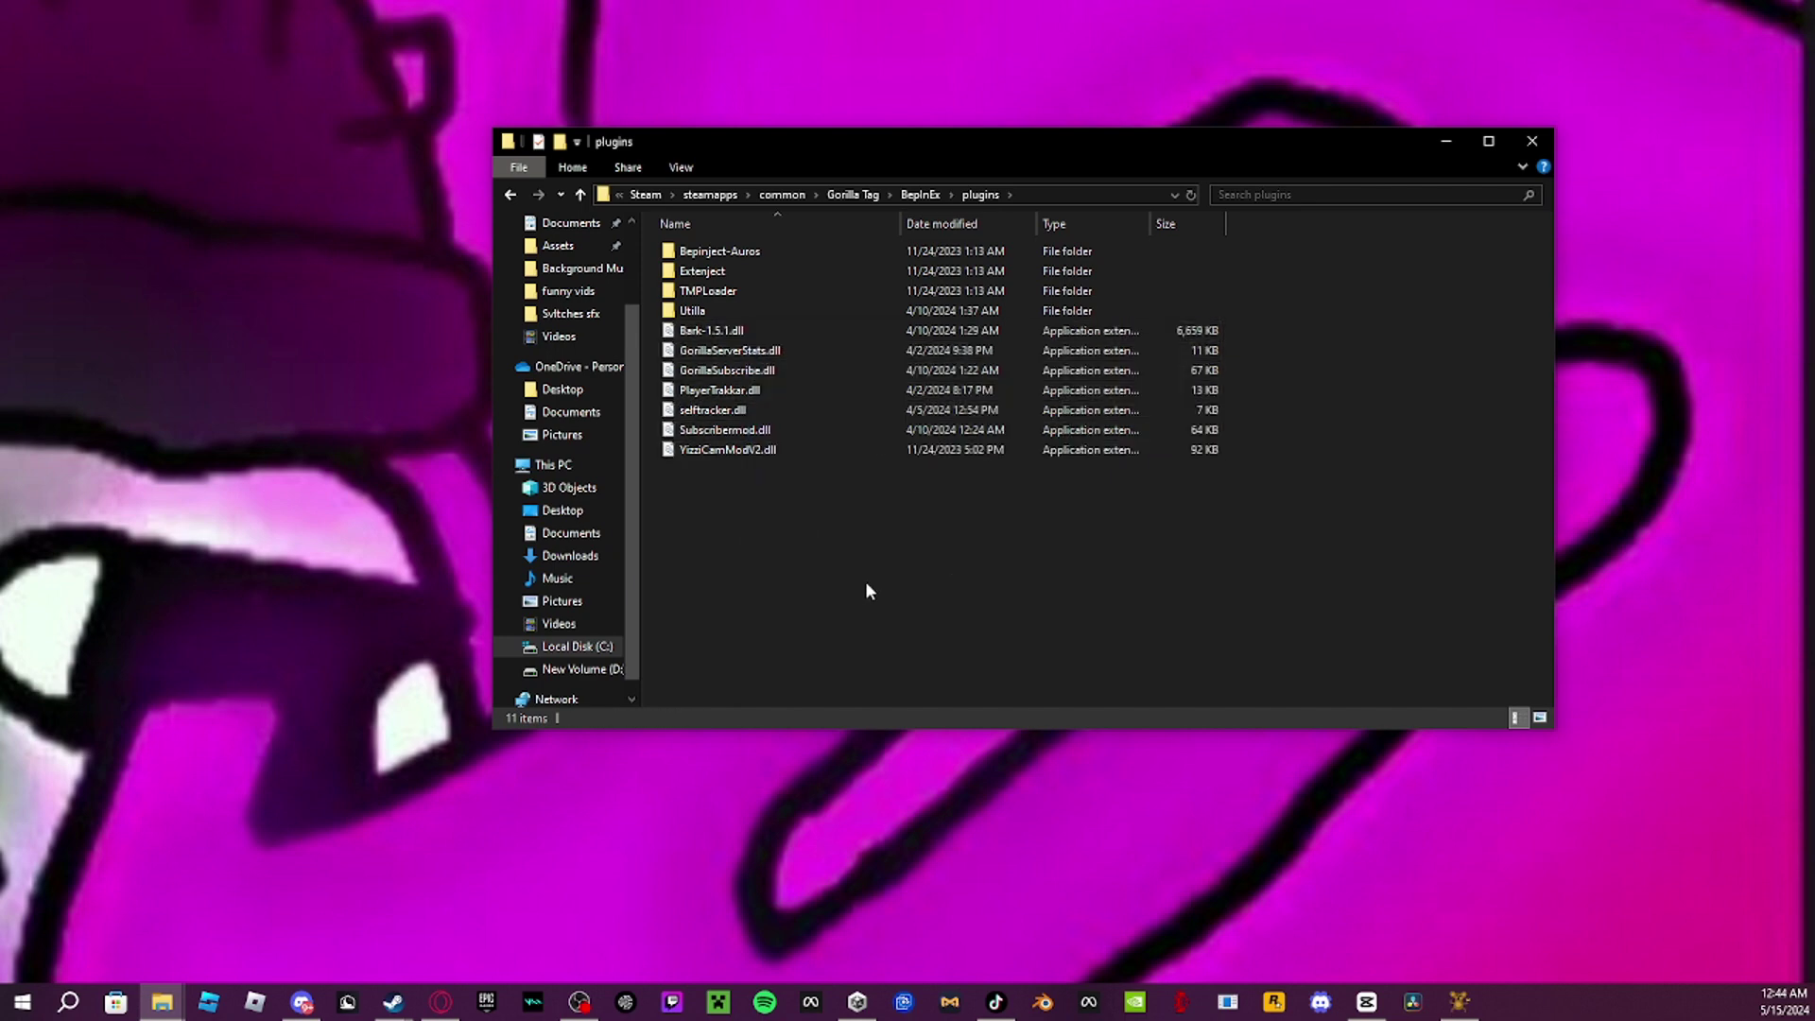
double_click(729, 311)
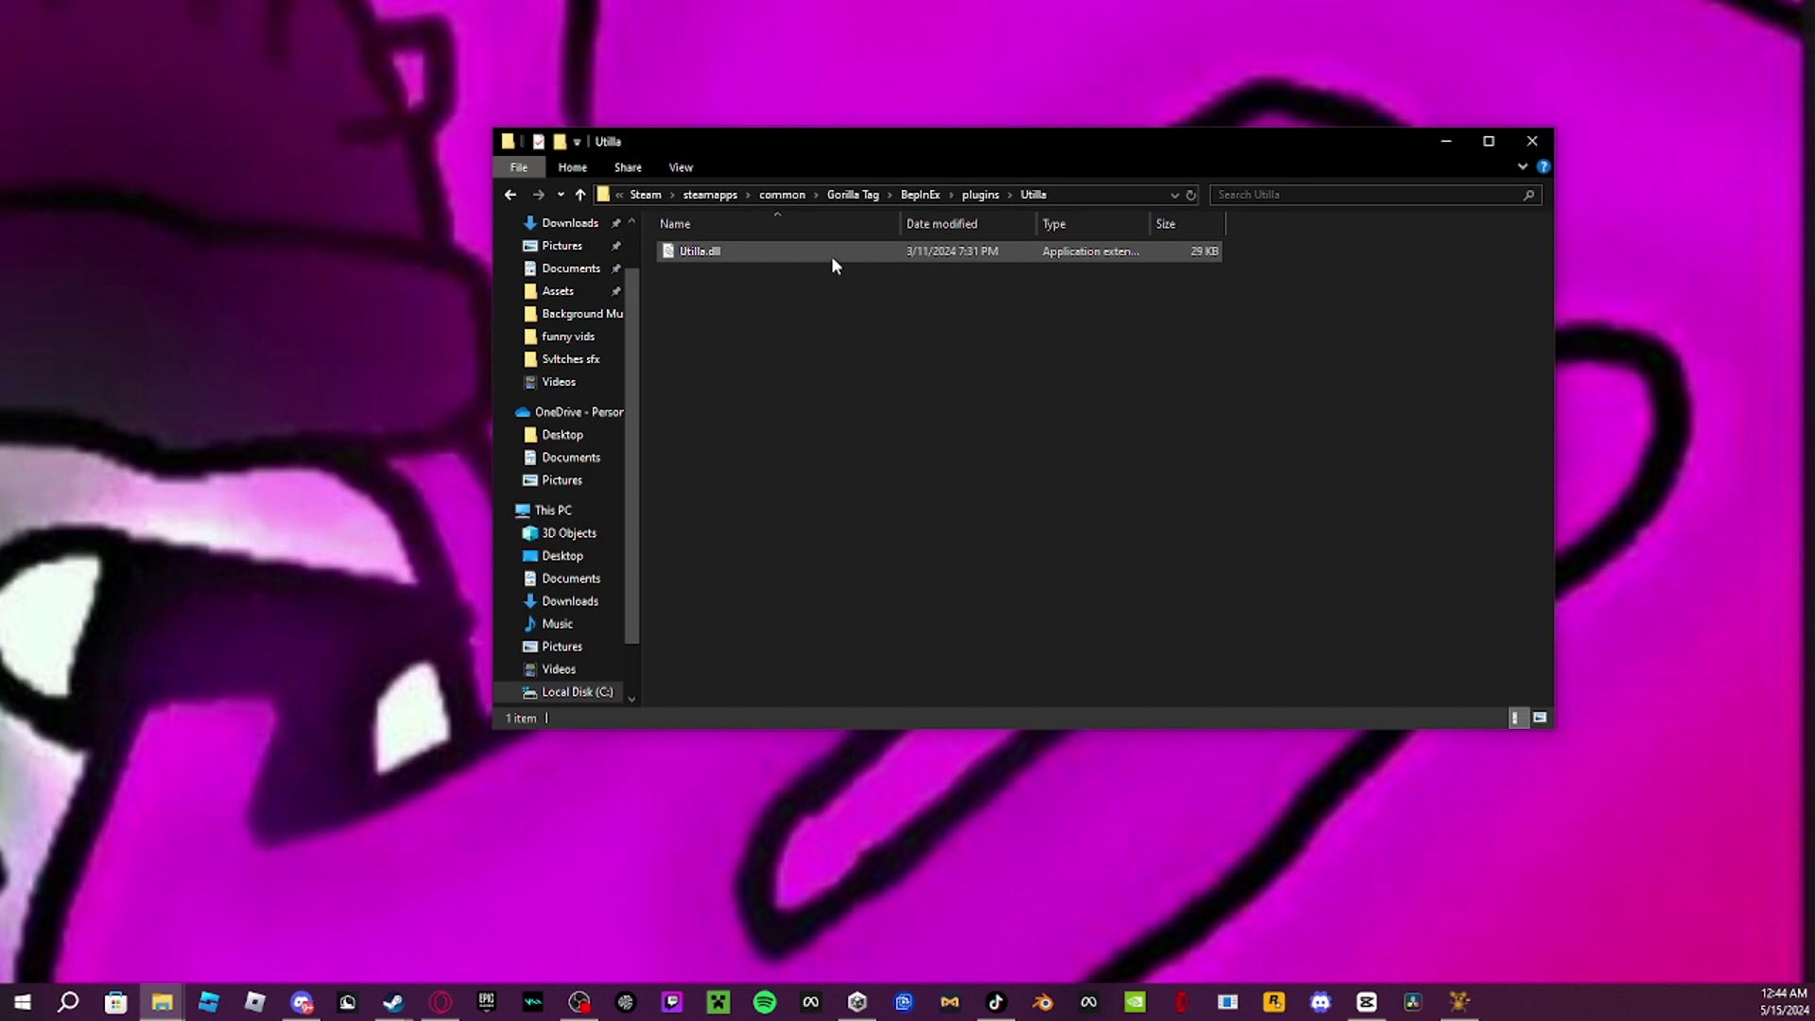
left_click(978, 195)
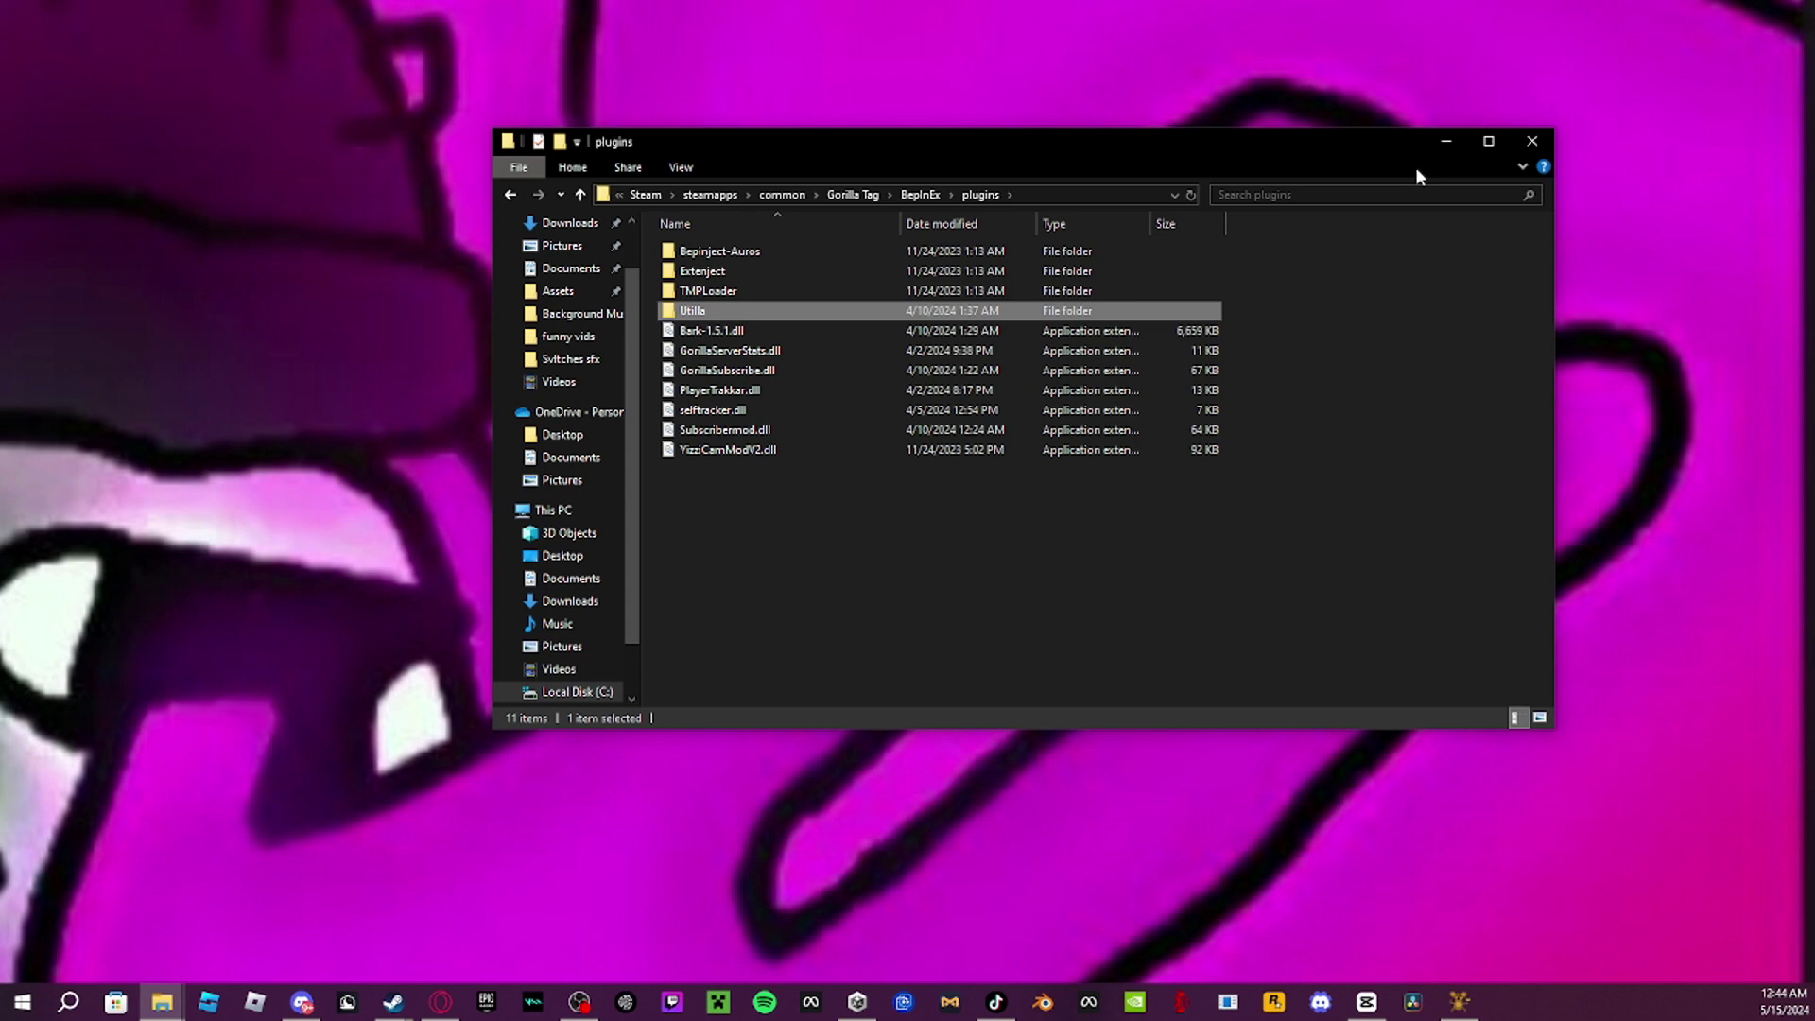
- Minimize the plugins folder window and Monke Mod Manager, leaving the bare desktop
left_click(1434, 151)
left_click(1115, 202)
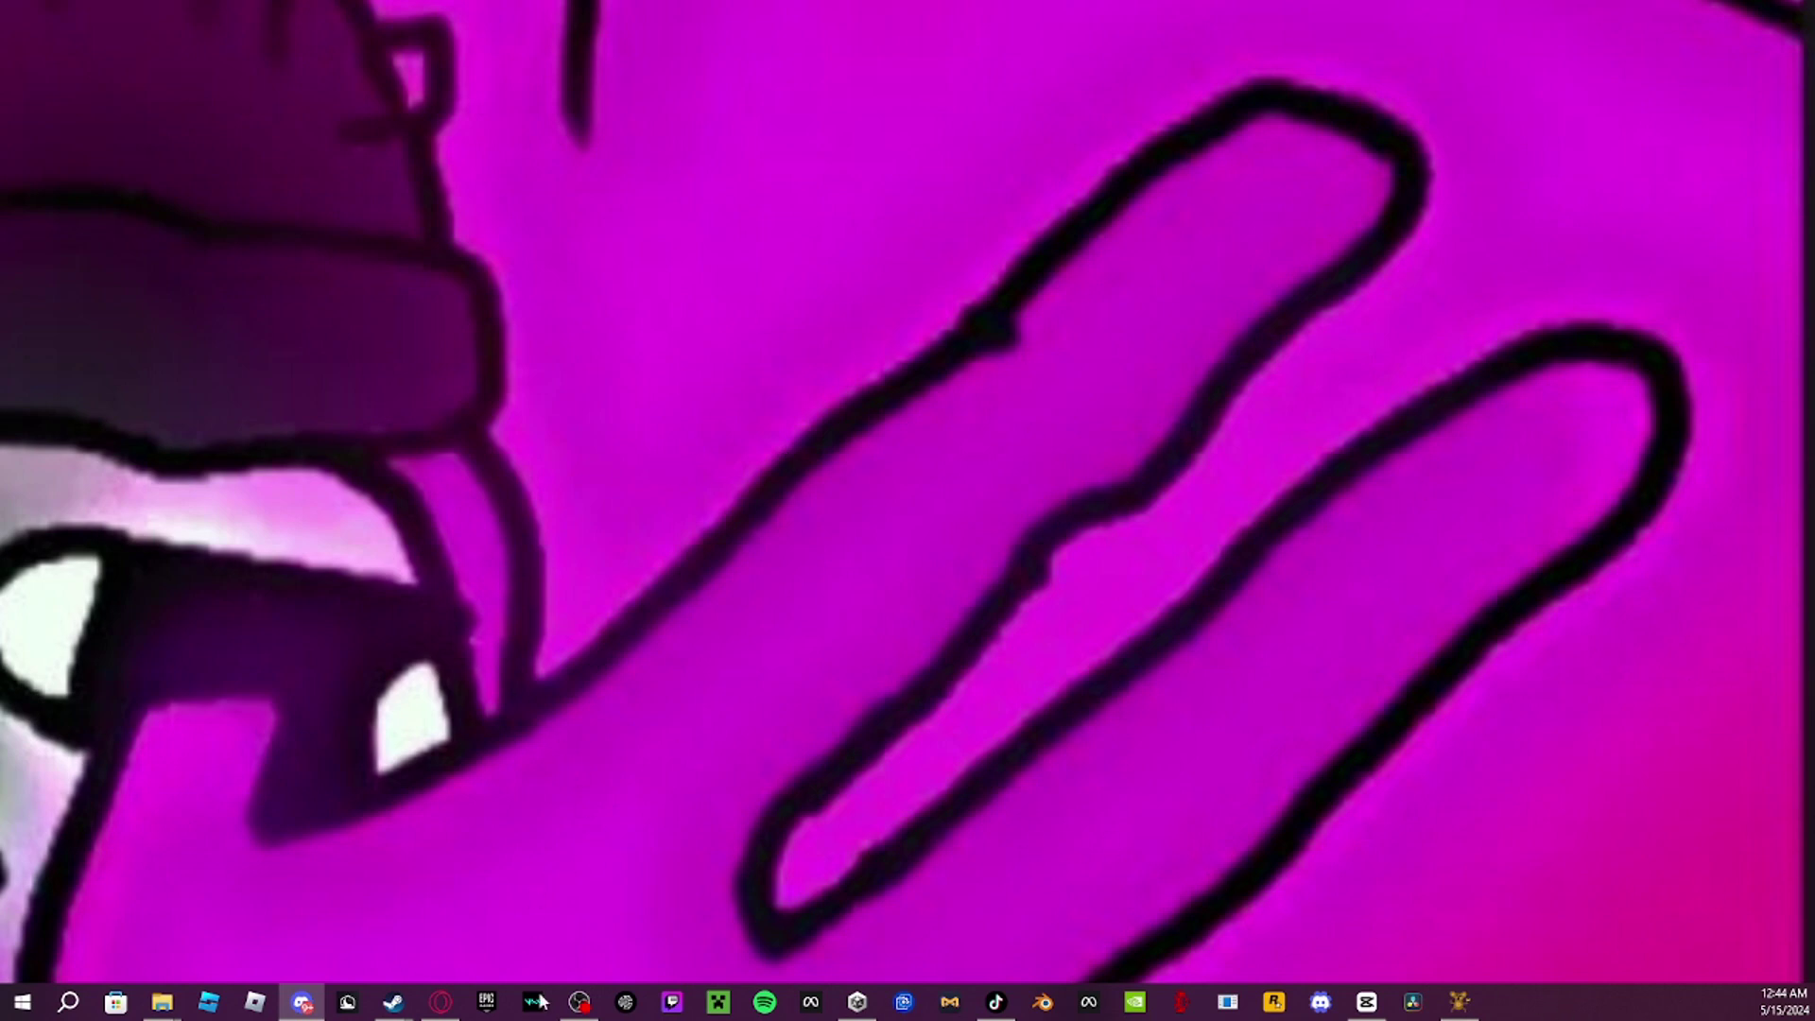
left_click(579, 1000)
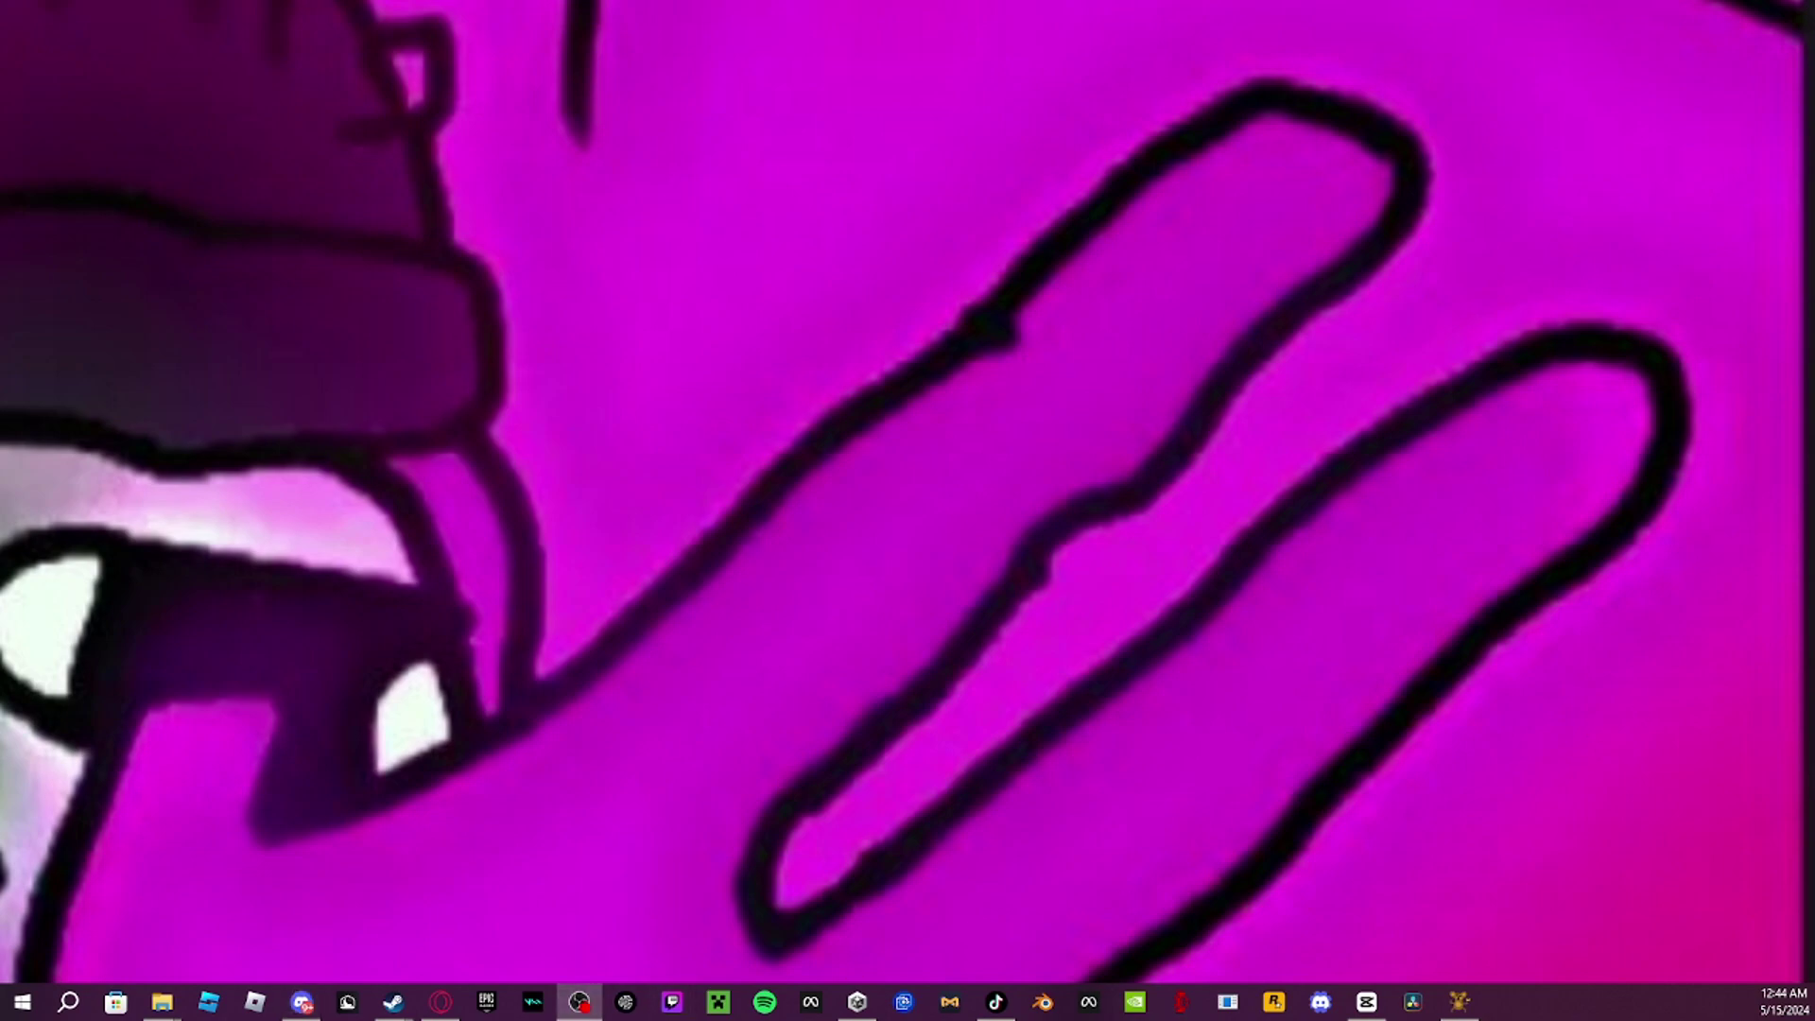